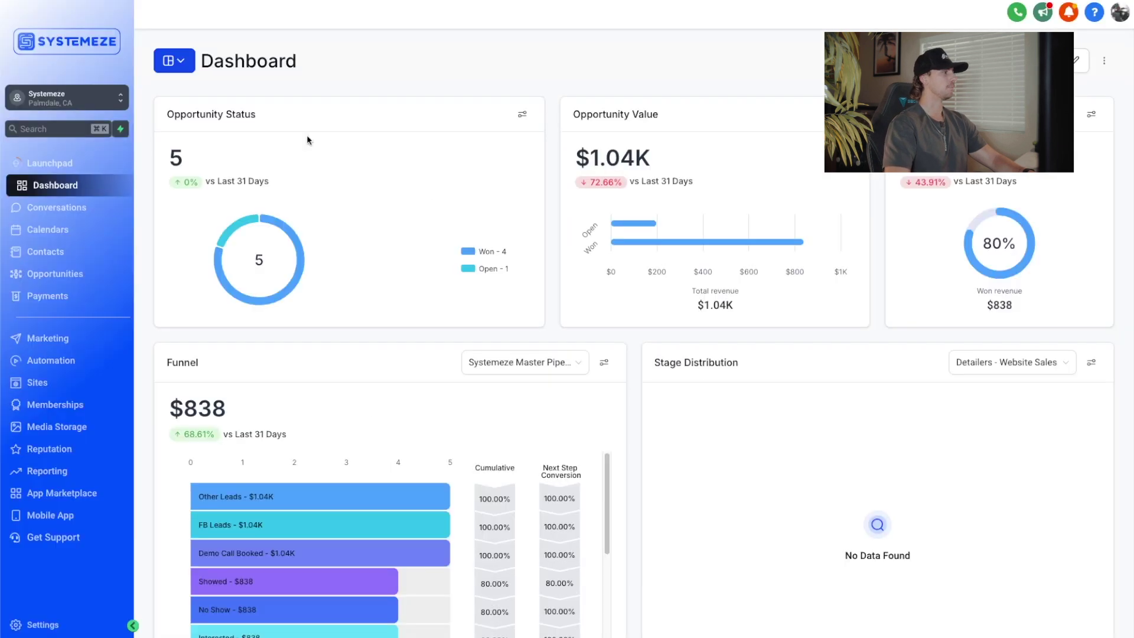
Start a new on-demand webinar funnel from the Sites webinar funnels list
click(37, 382)
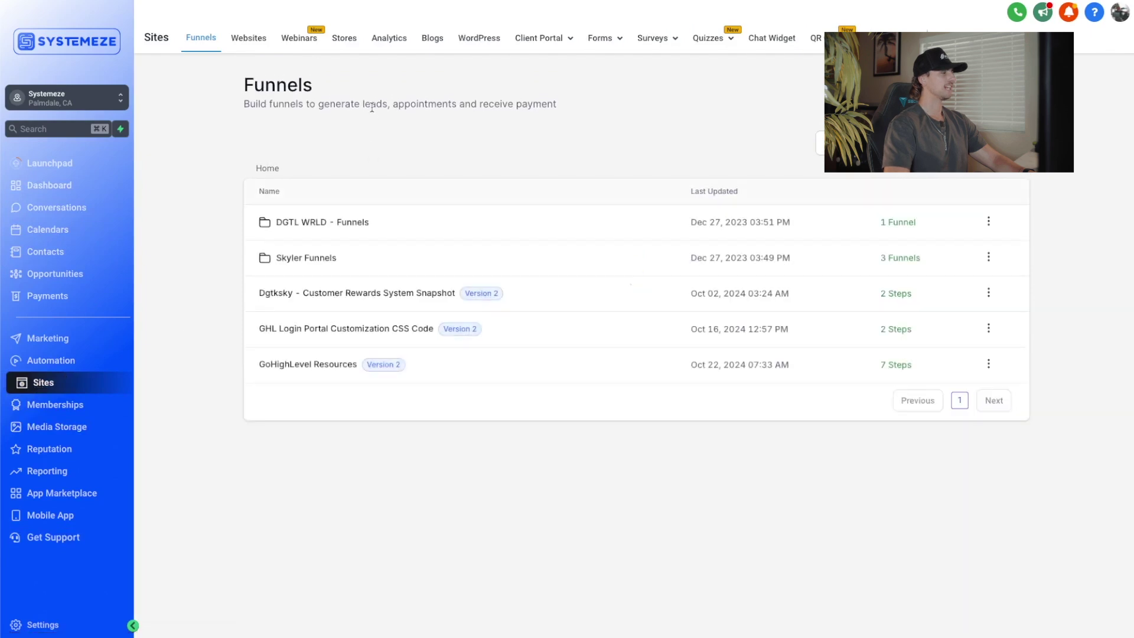
click(302, 41)
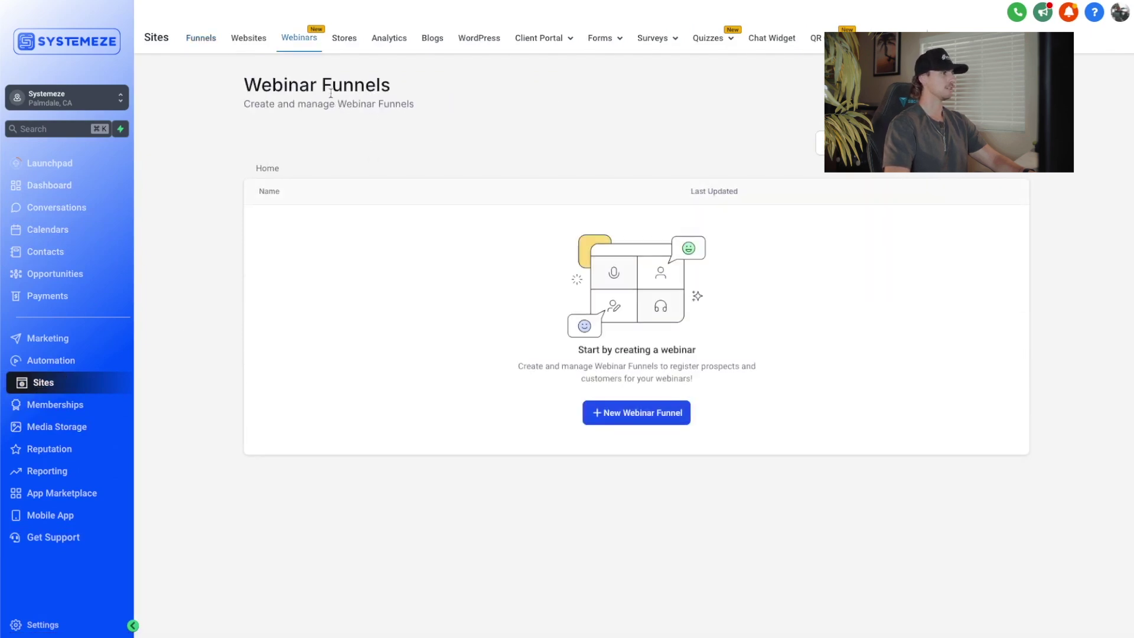
click(663, 417)
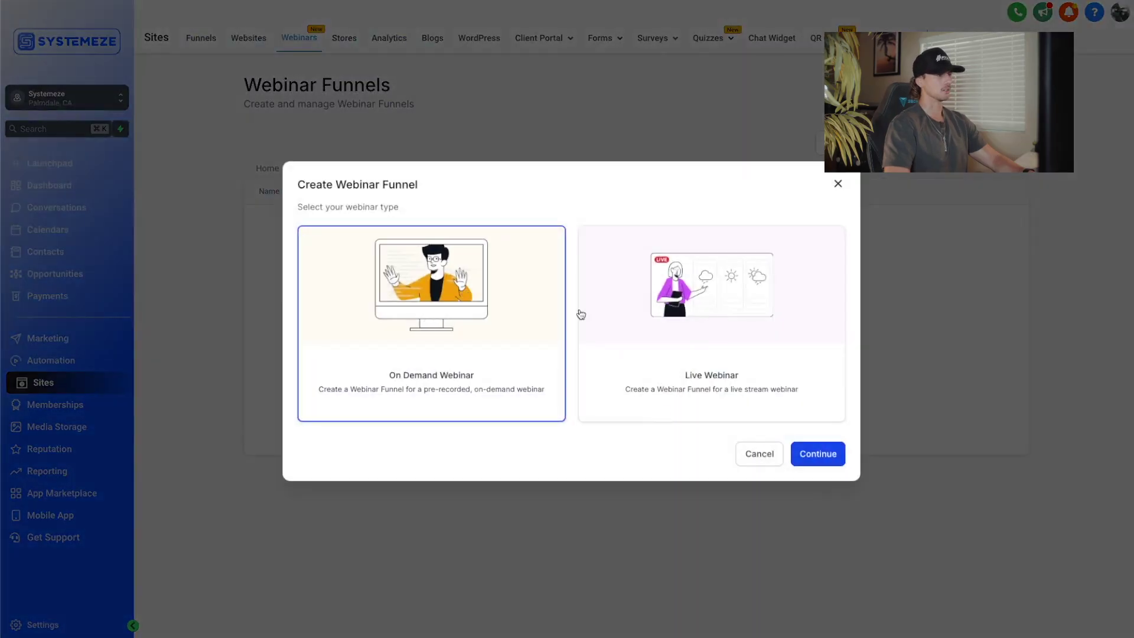
click(713, 306)
click(421, 347)
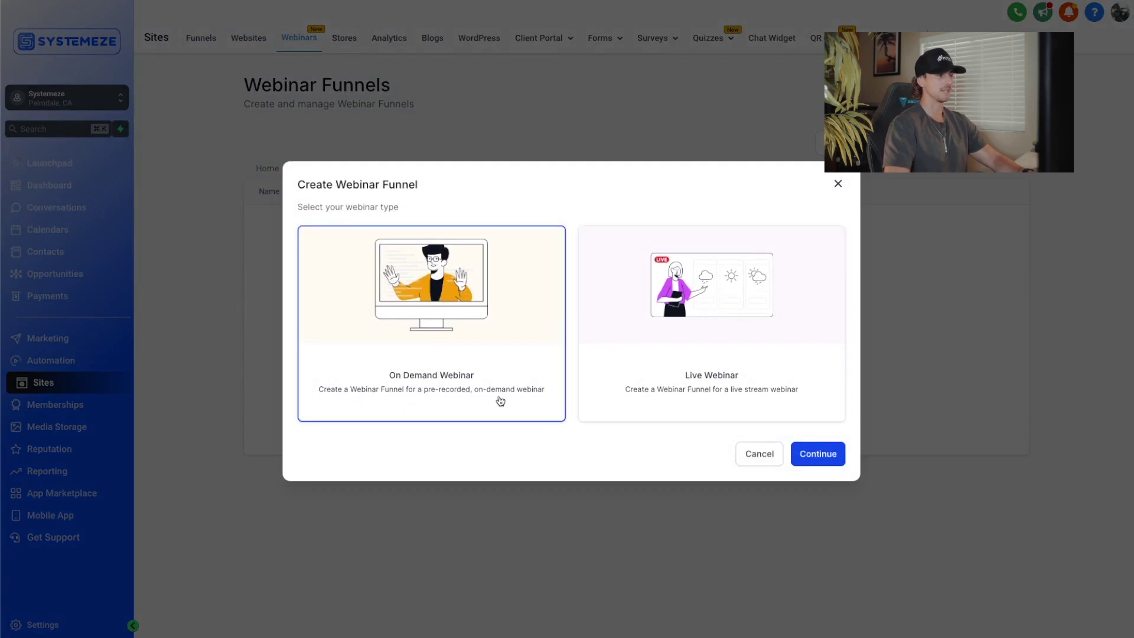
click(651, 361)
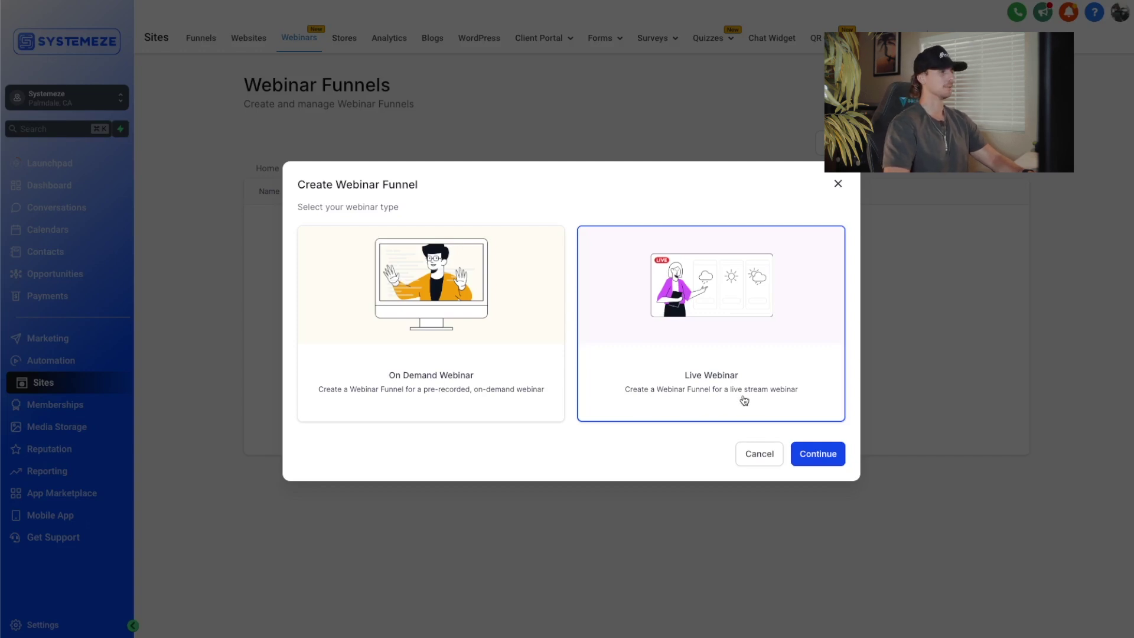
click(539, 361)
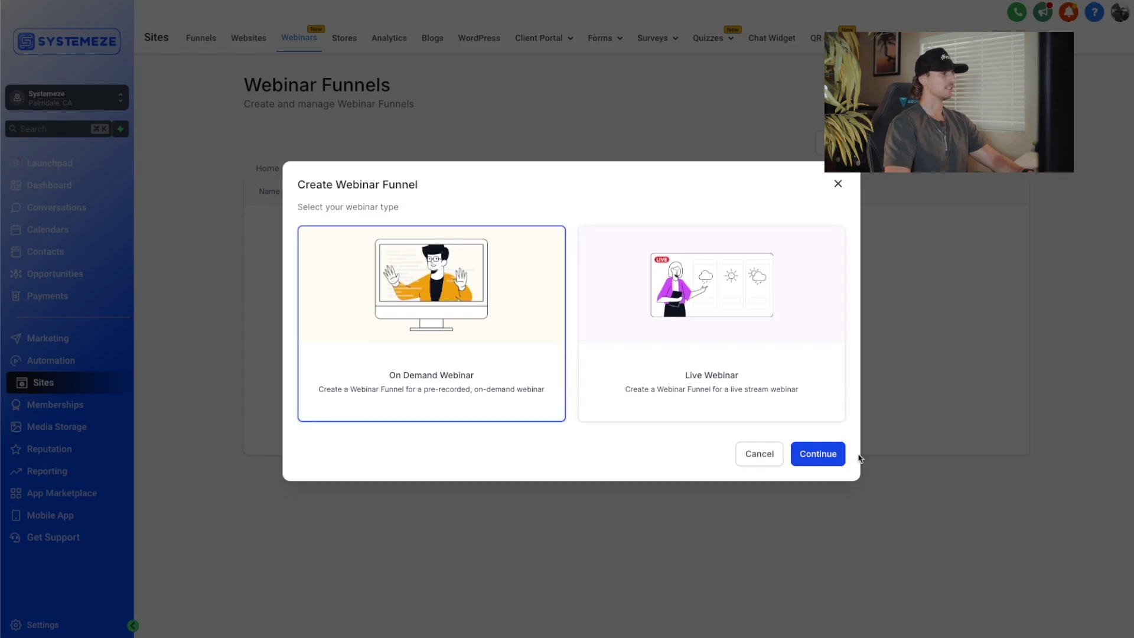
click(813, 440)
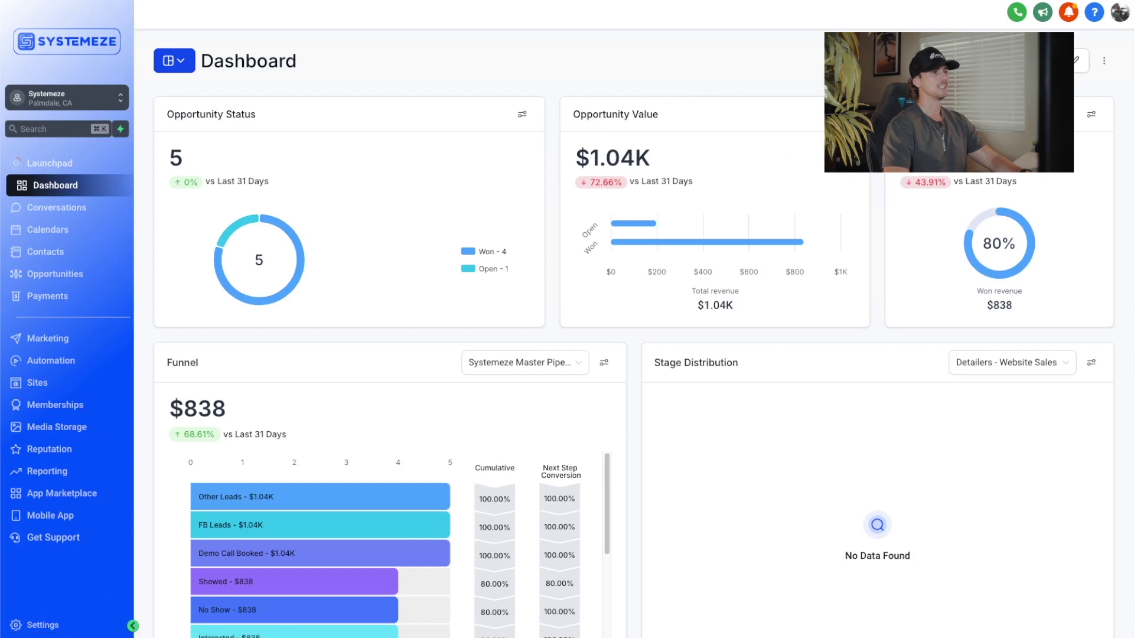
Rearrange dashboard widgets: swap Stage Distribution and Funnel, Opportunity Value and Status, move Conversion Rate down
click(1078, 70)
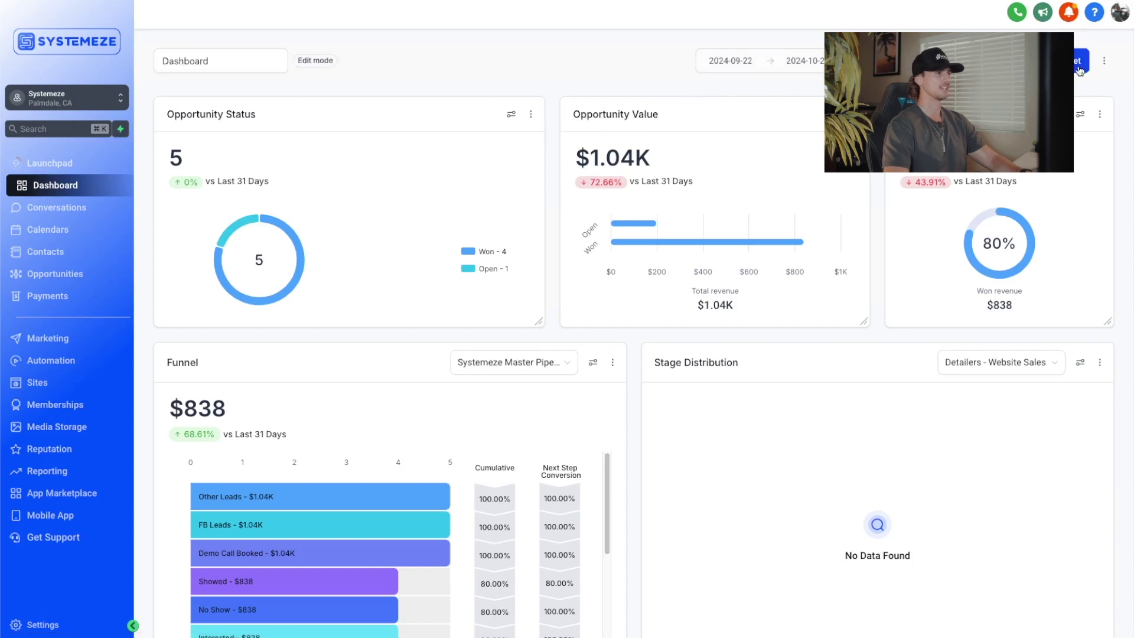
scroll(735, 177, down, 4)
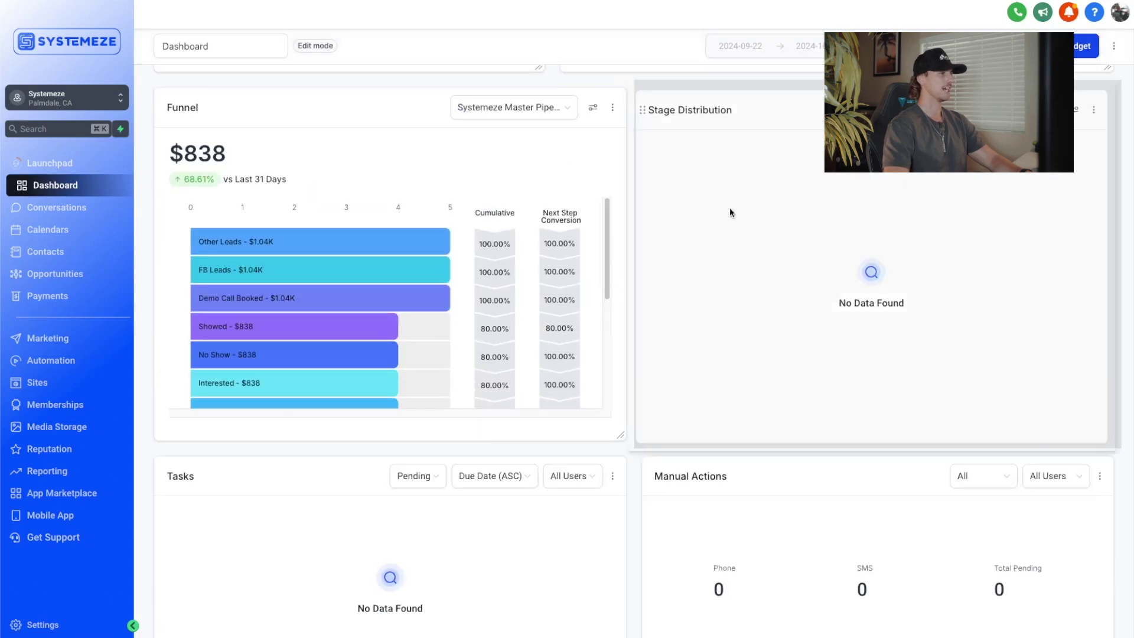
drag(730, 213, 295, 230)
scroll(721, 278, up, 4)
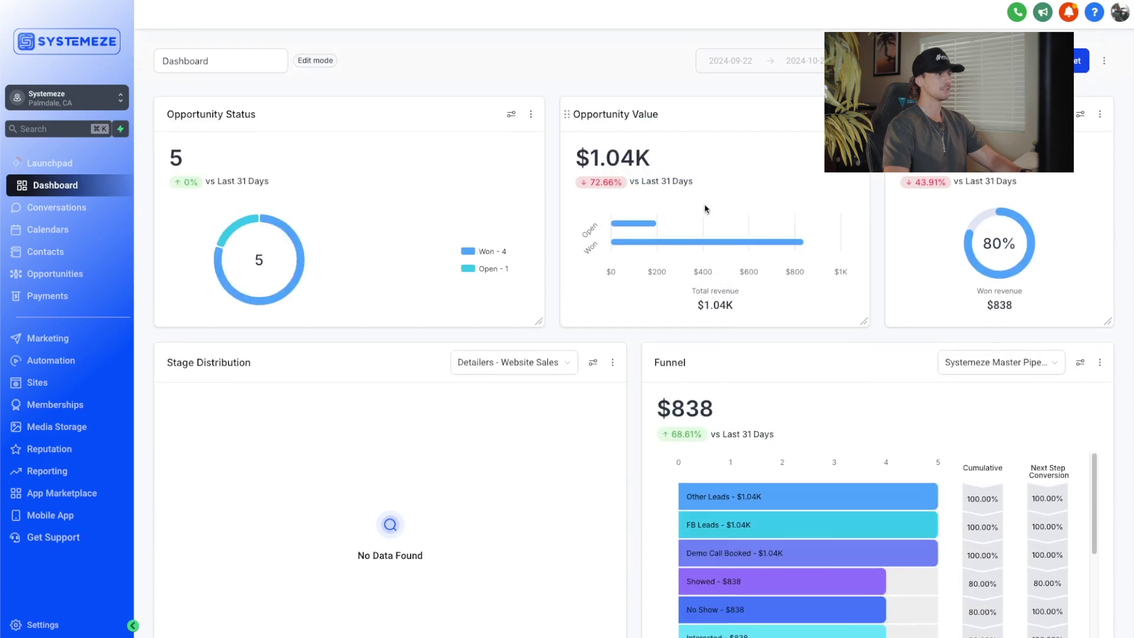
drag(705, 208, 398, 170)
drag(987, 183, 906, 374)
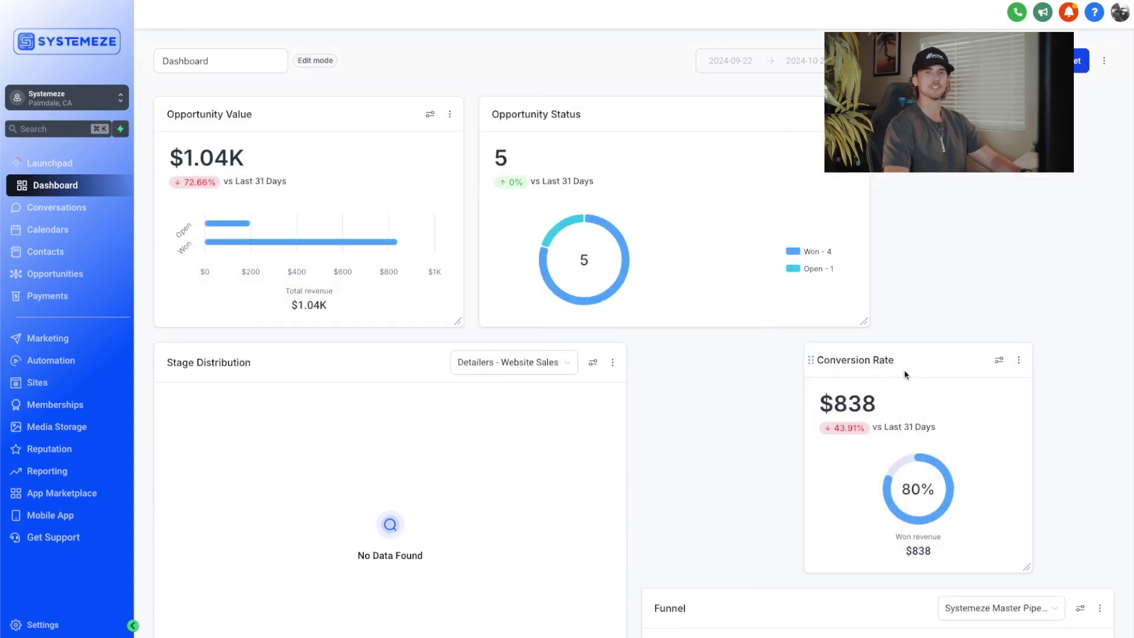
scroll(912, 361, down, 3)
drag(388, 286, 873, 210)
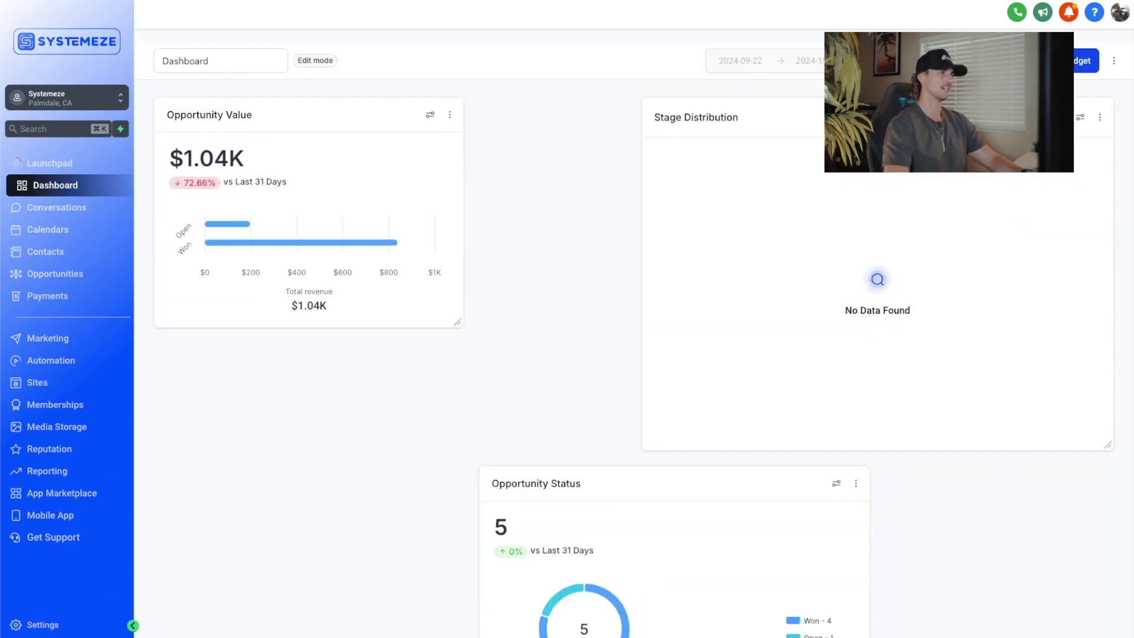
click(1004, 60)
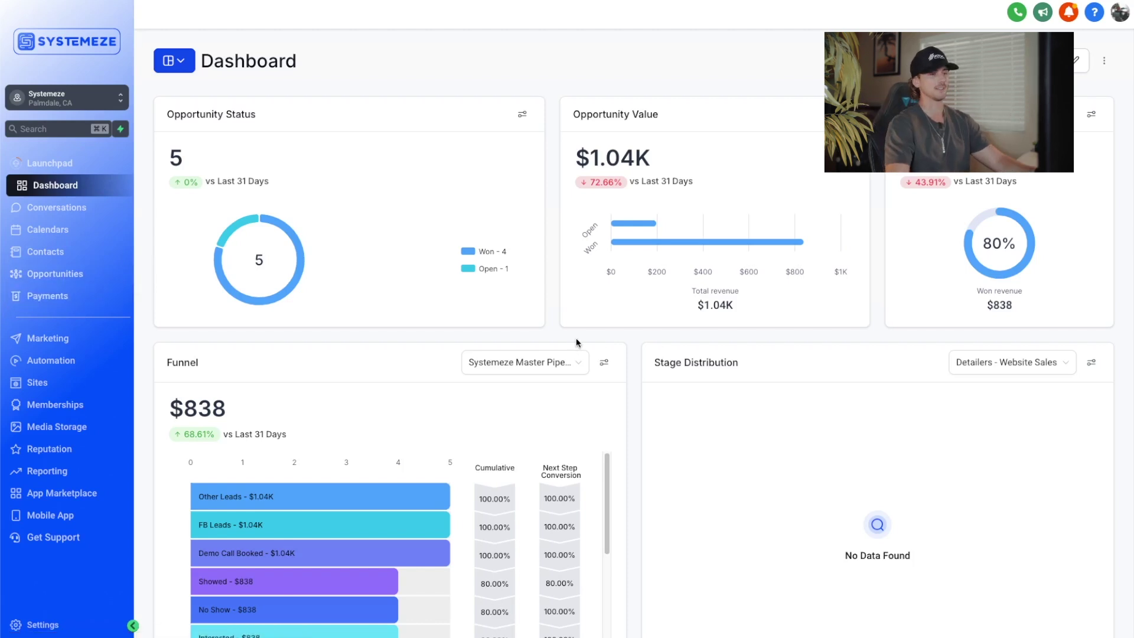
Open the Opportunities pipeline and its Customise Card options, then go to Calendar Settings
click(39, 274)
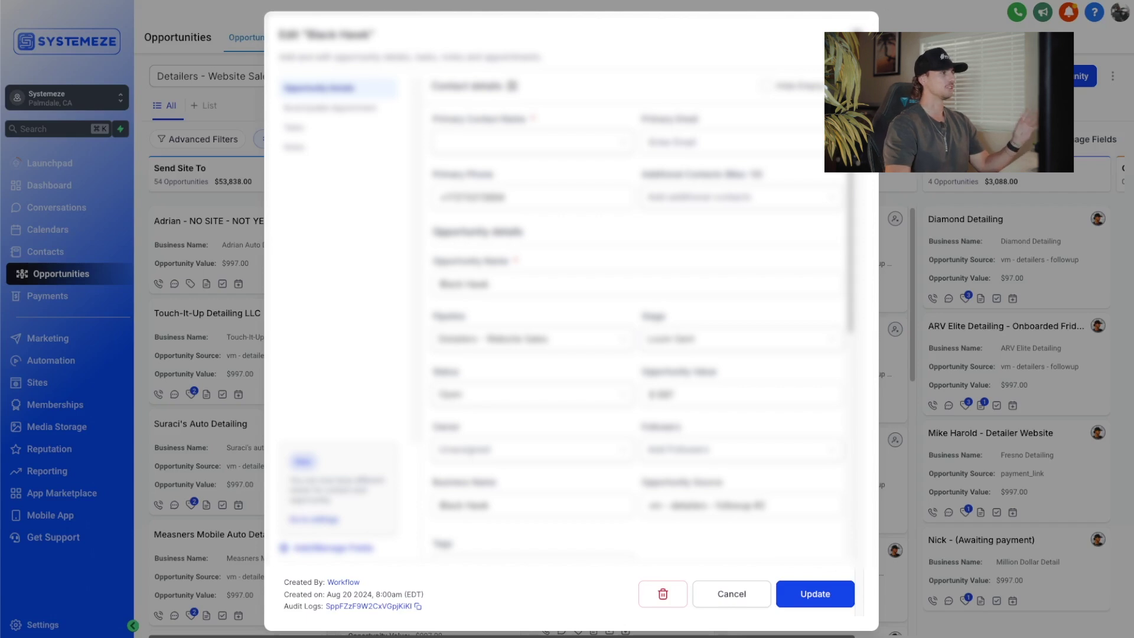
click(41, 276)
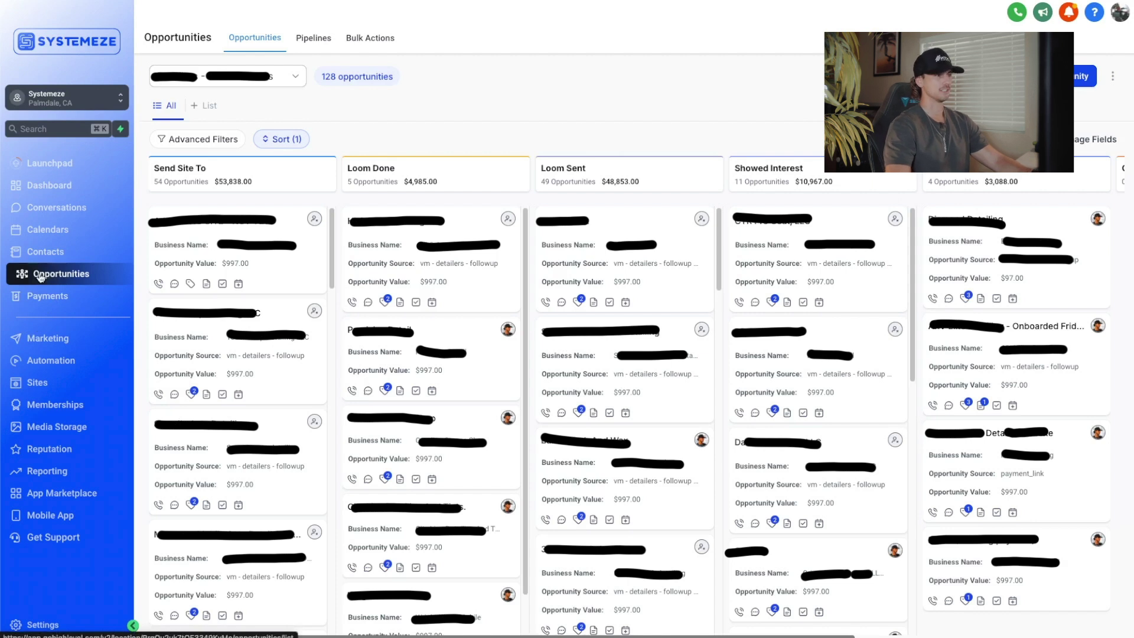
click(1093, 139)
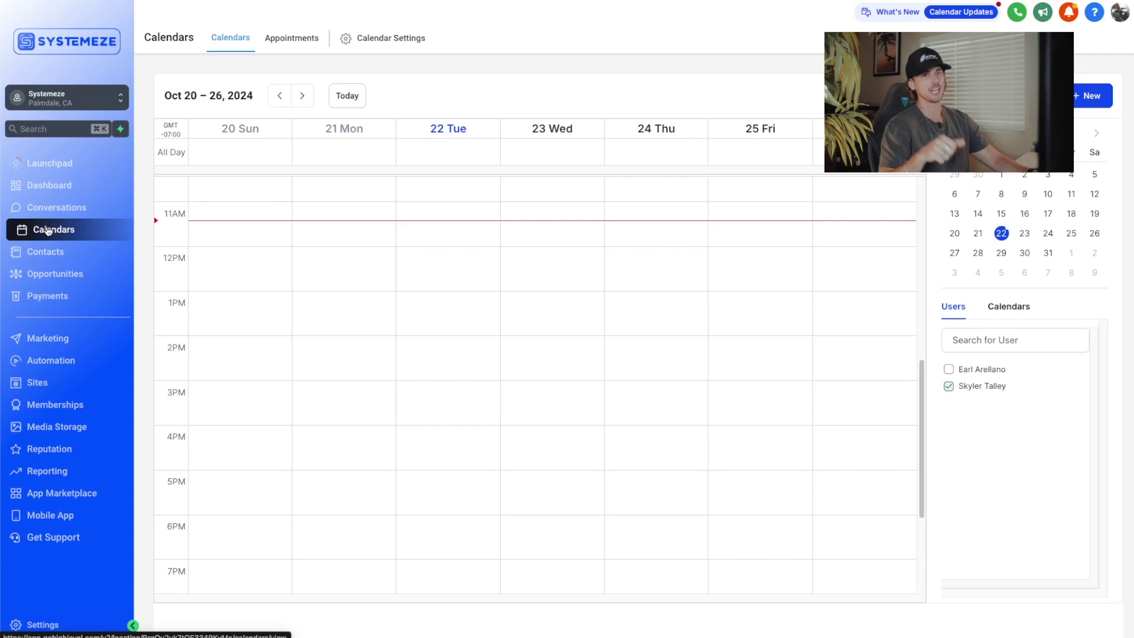
click(387, 38)
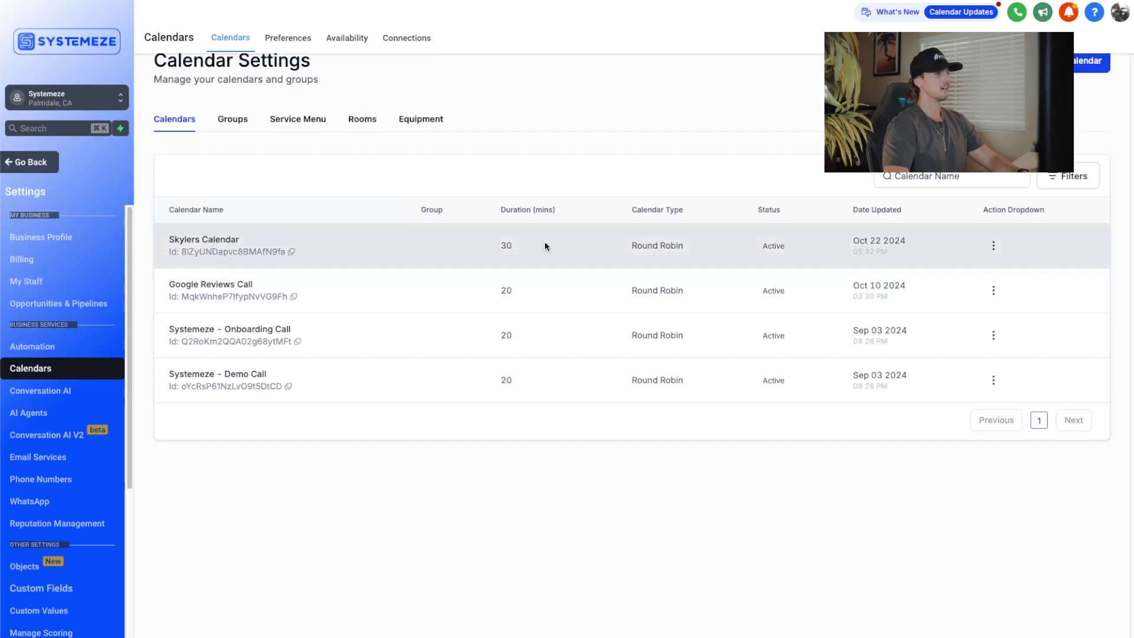
Edit the 30-minute Skylers Calendar and show the Reschedule notification's menu under Notifications & Additional Options
click(994, 245)
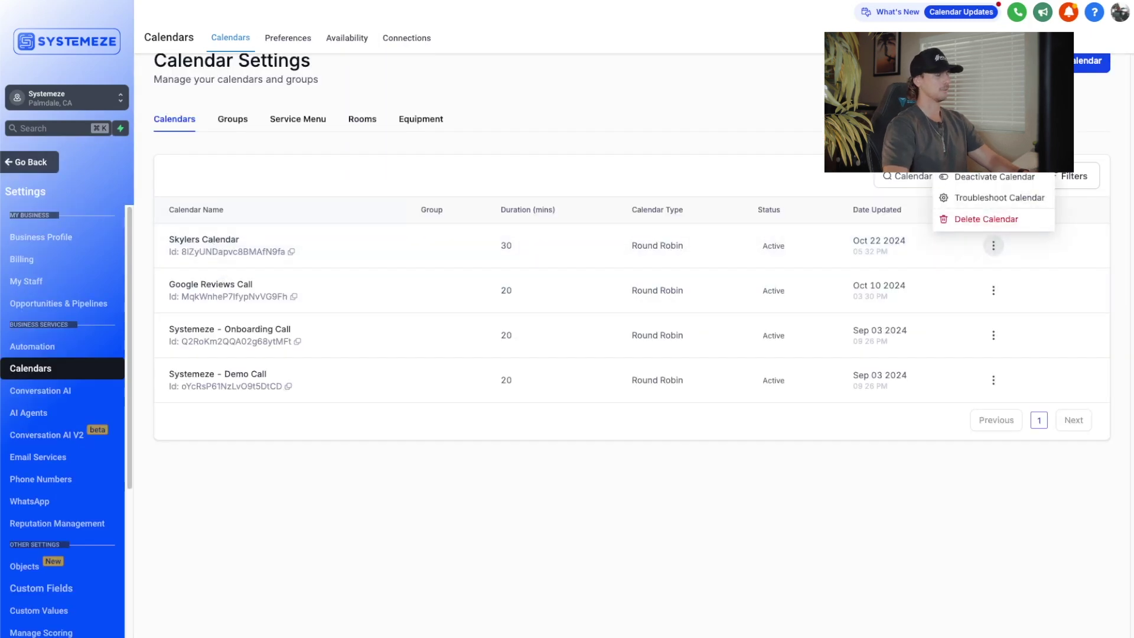
click(994, 156)
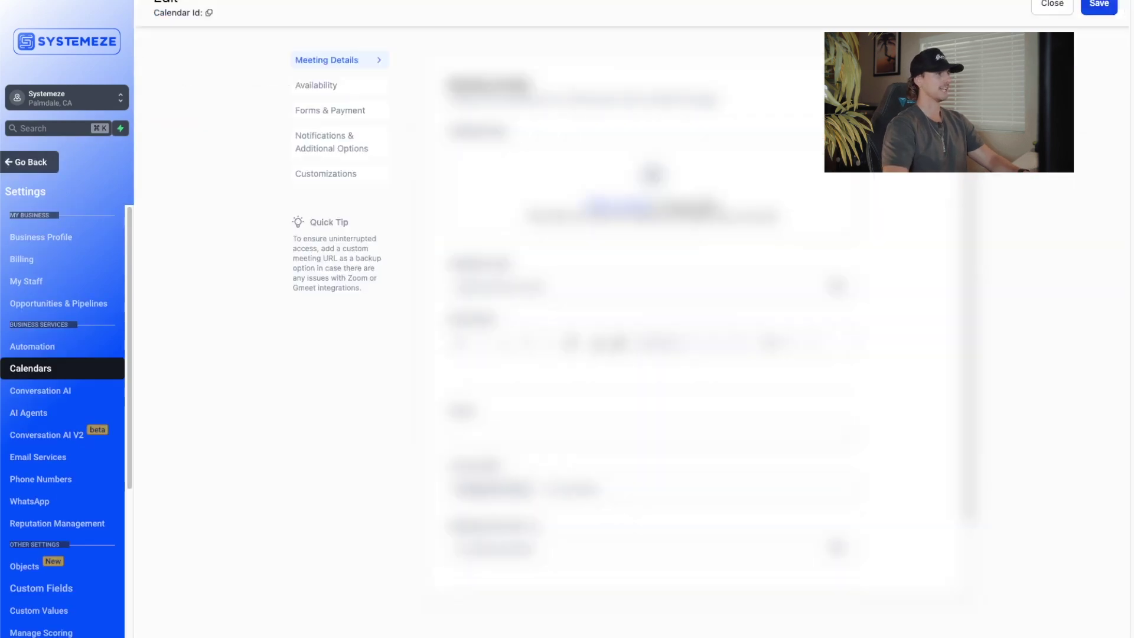
click(325, 147)
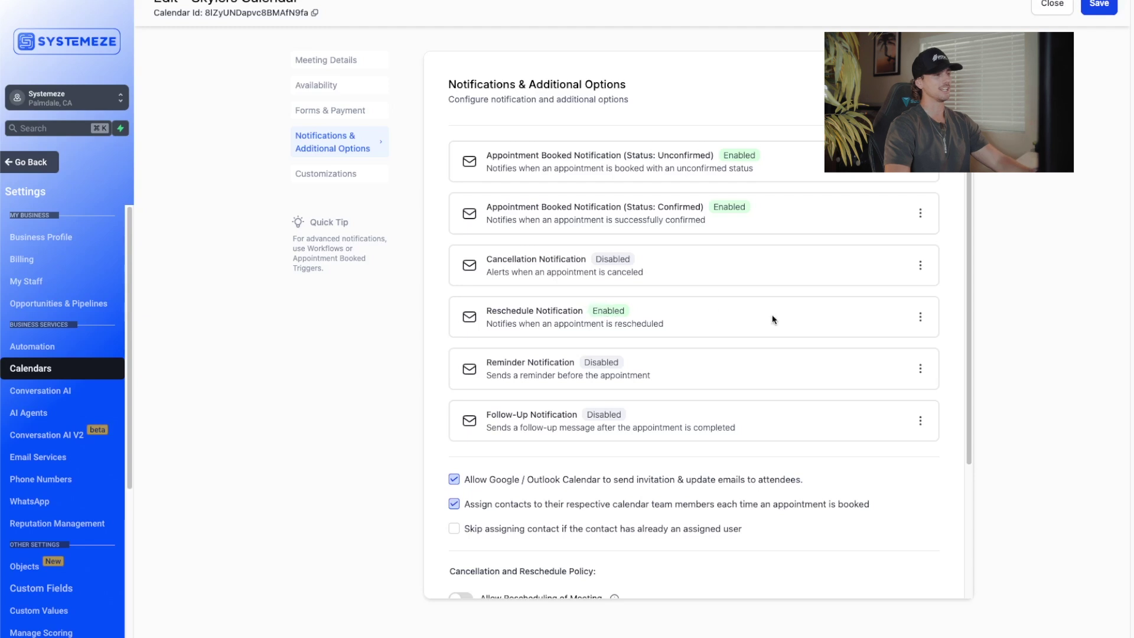
click(920, 318)
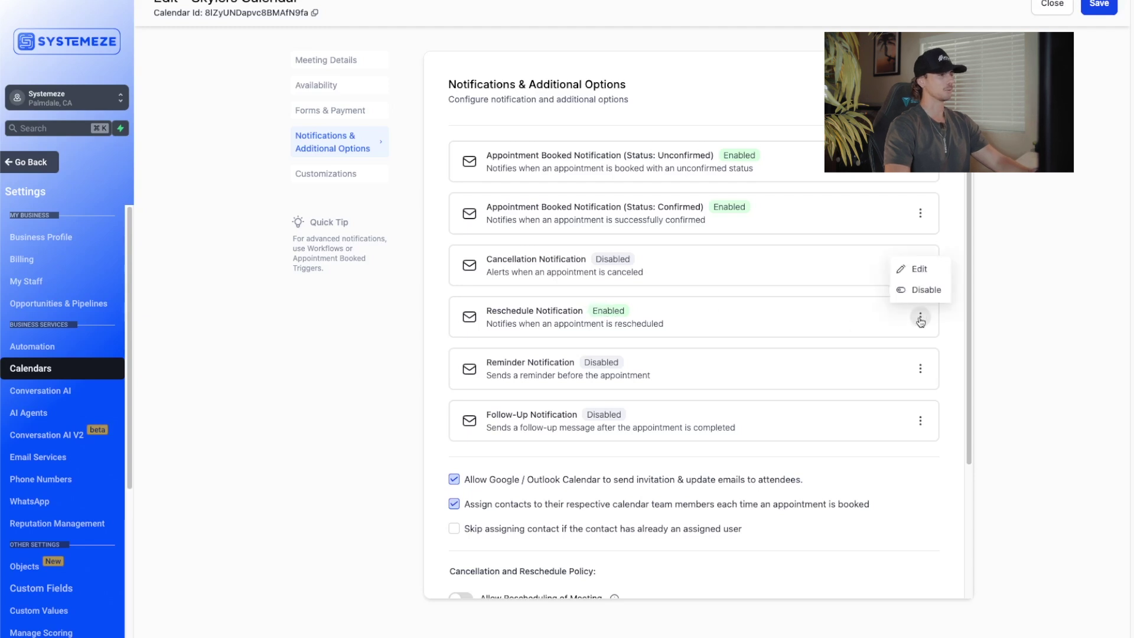
Open Edit Reschedule Notification and review the contact's reschedule email settings and body
click(922, 271)
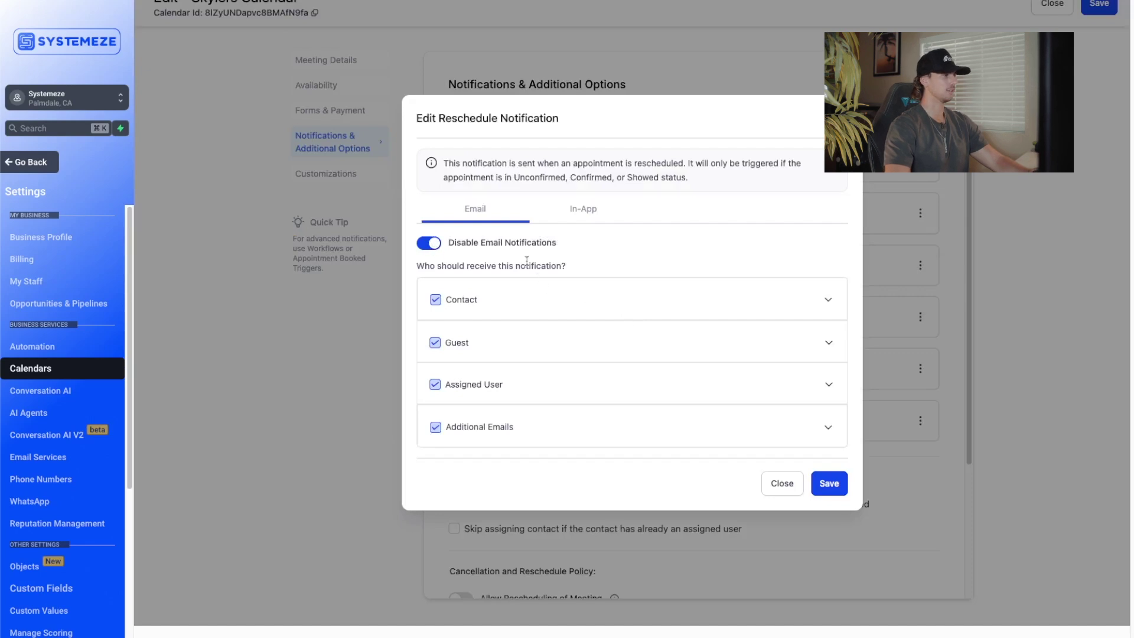
click(828, 300)
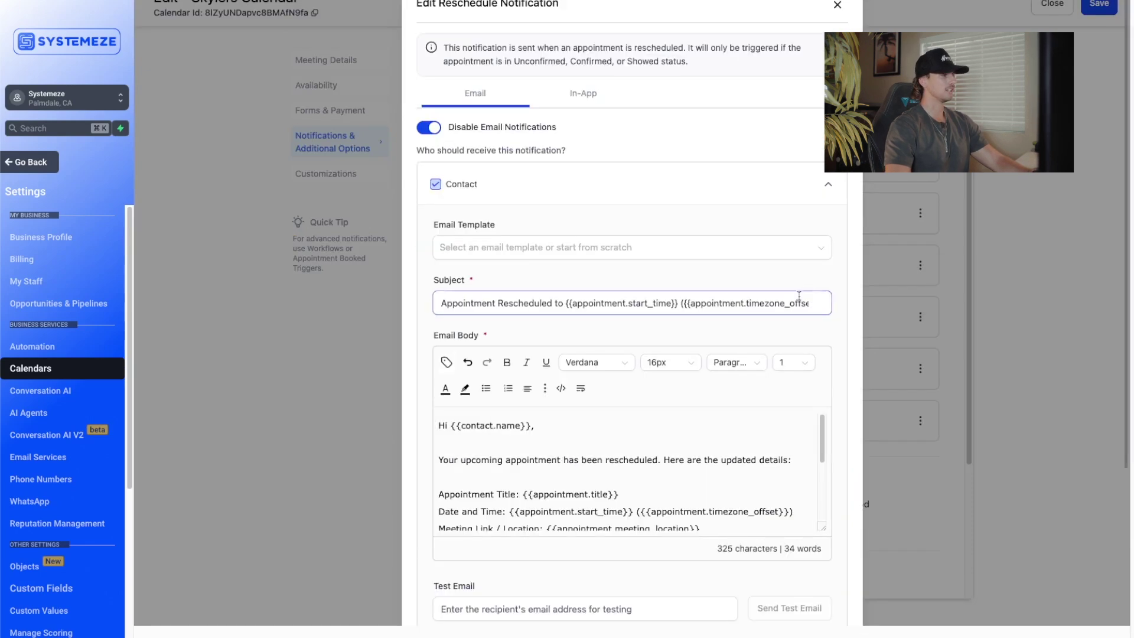
scroll(640, 312, down, 4)
scroll(639, 312, up, 4)
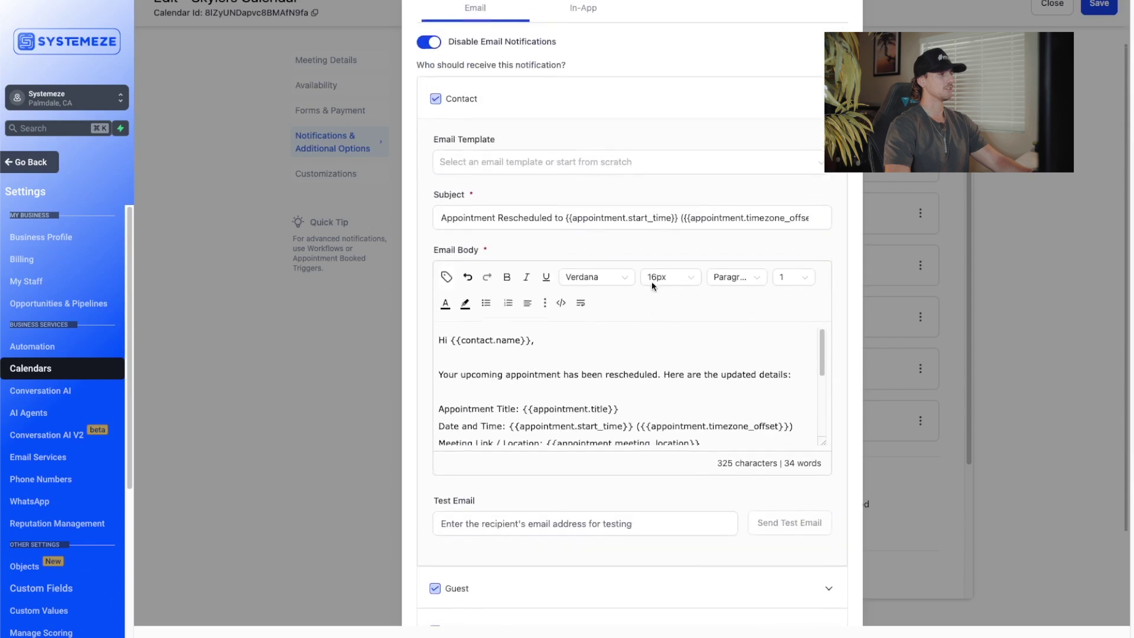
click(577, 388)
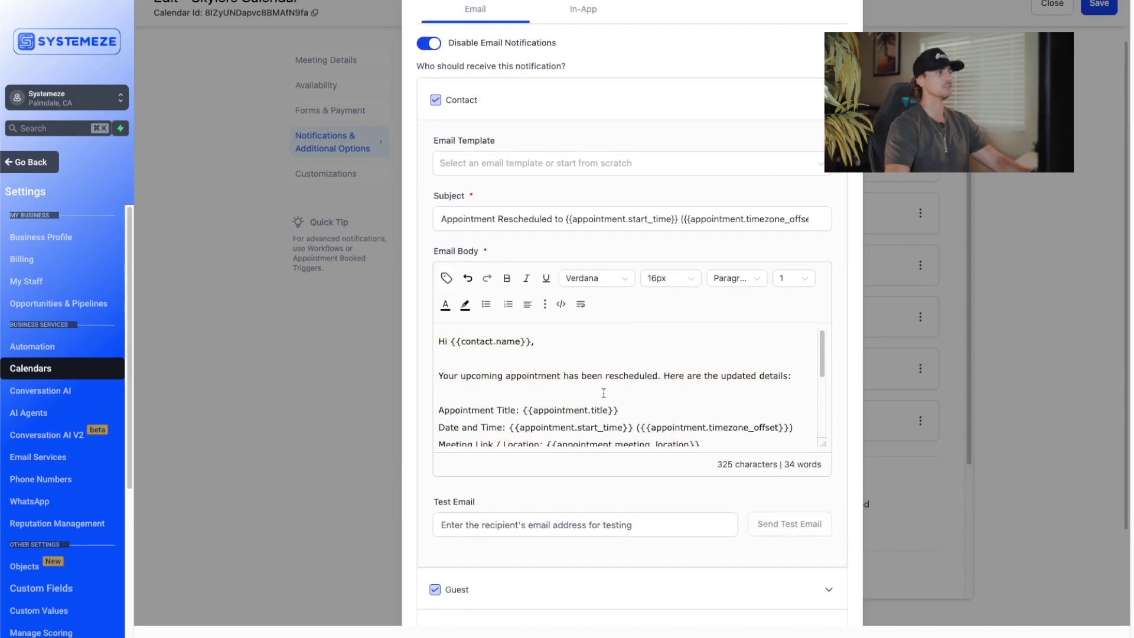
scroll(603, 393, down, 5)
scroll(599, 390, up, 5)
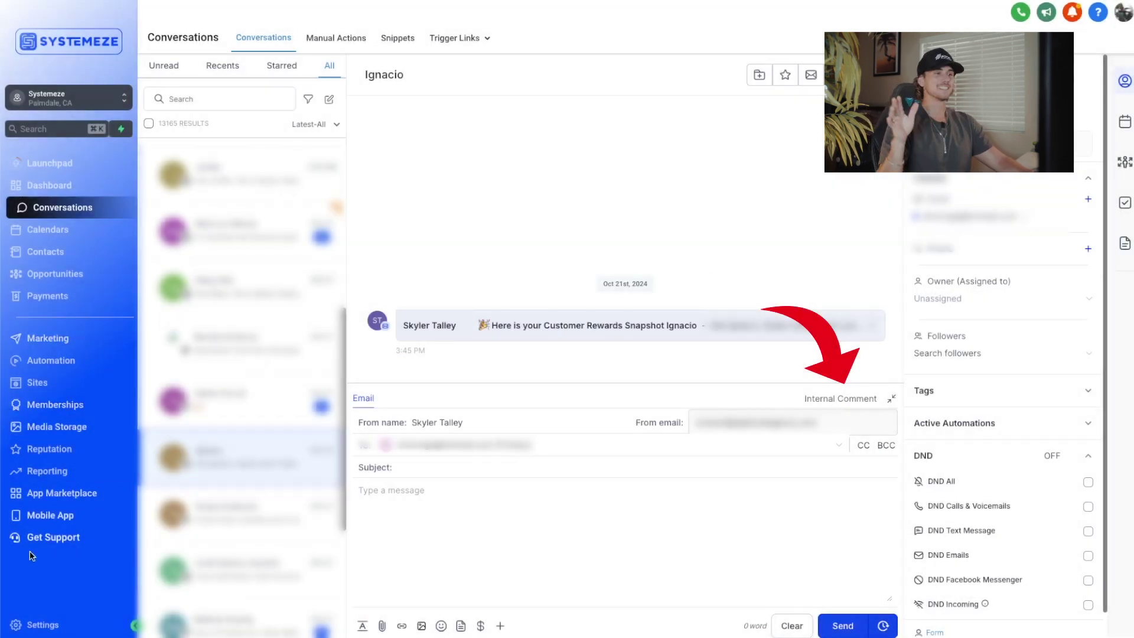
click(62, 587)
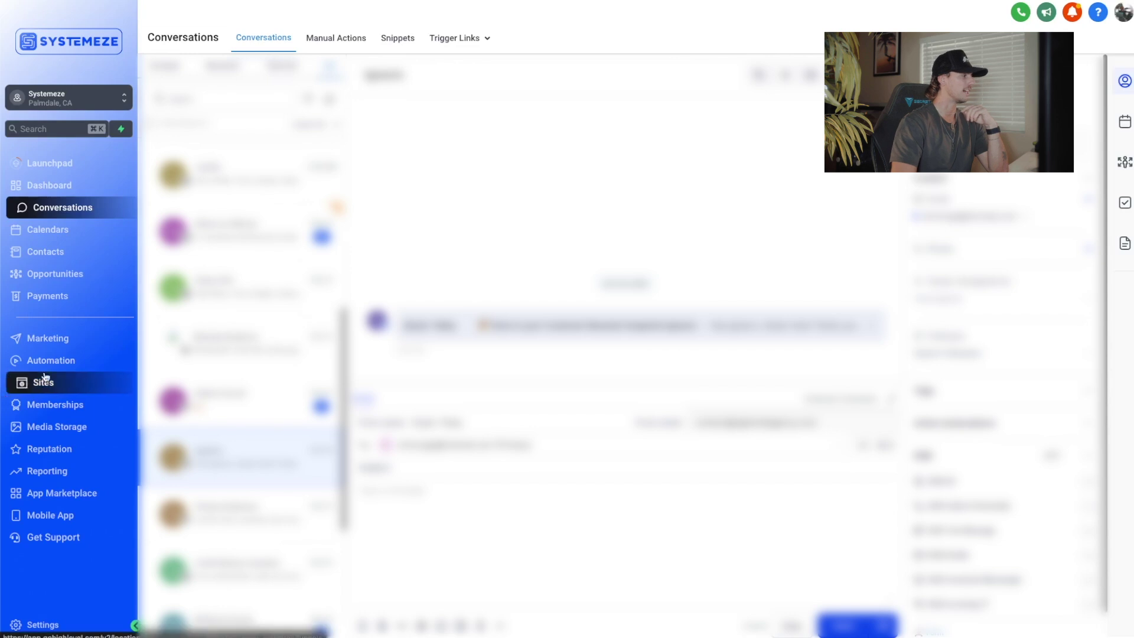
Open My Agent 234 from Settings > AI Agents and look over its name, business name and voices
click(35, 621)
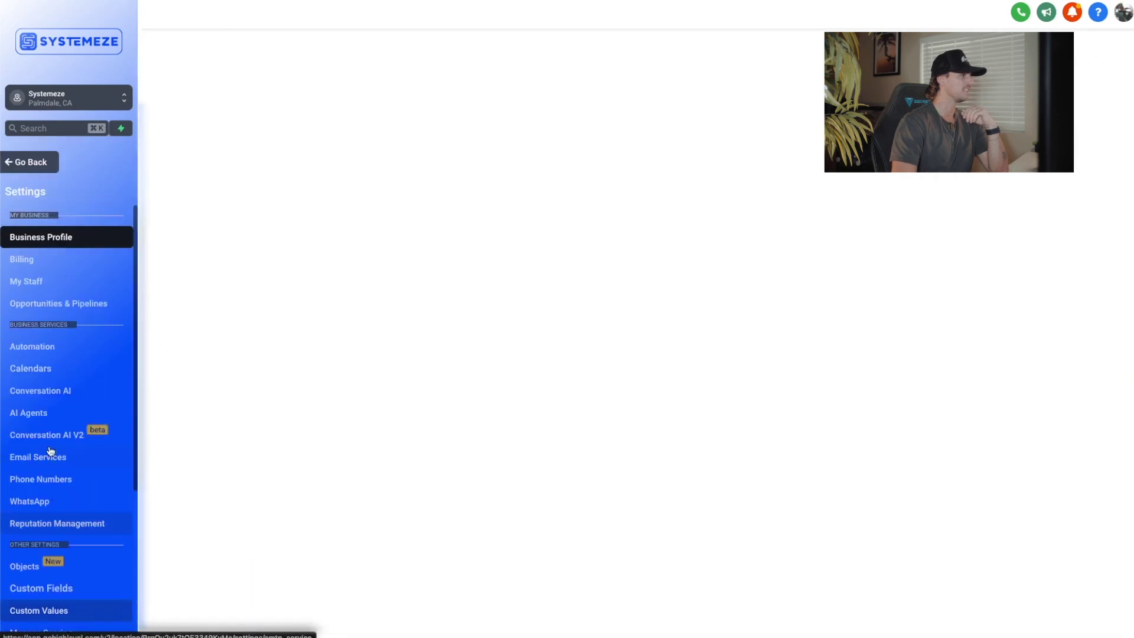
scroll(65, 431, down, 1)
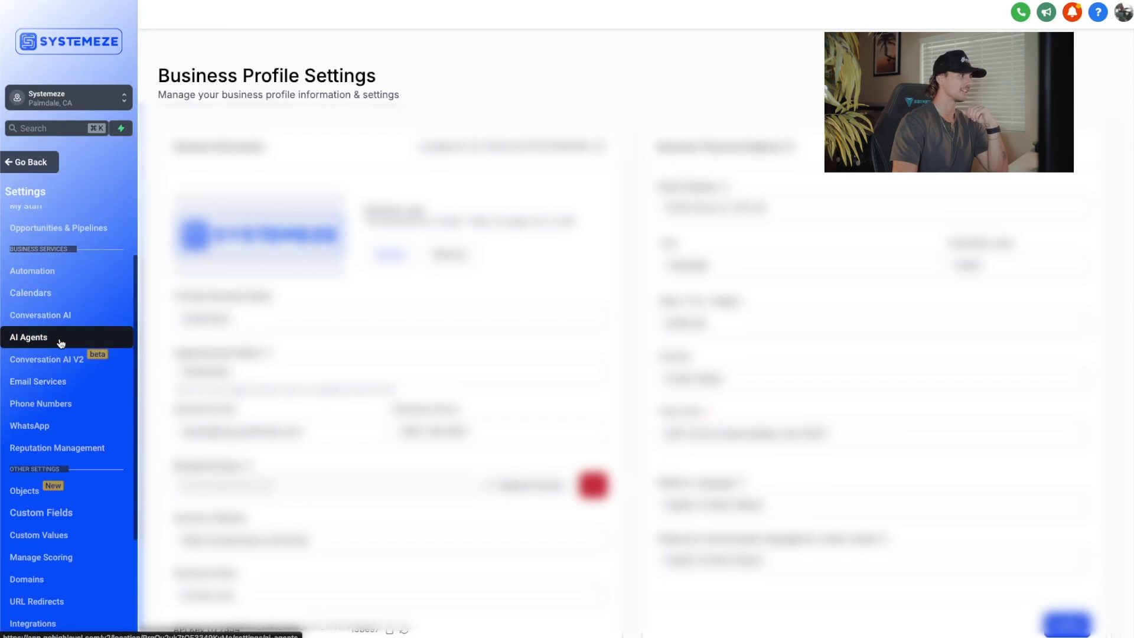
click(61, 342)
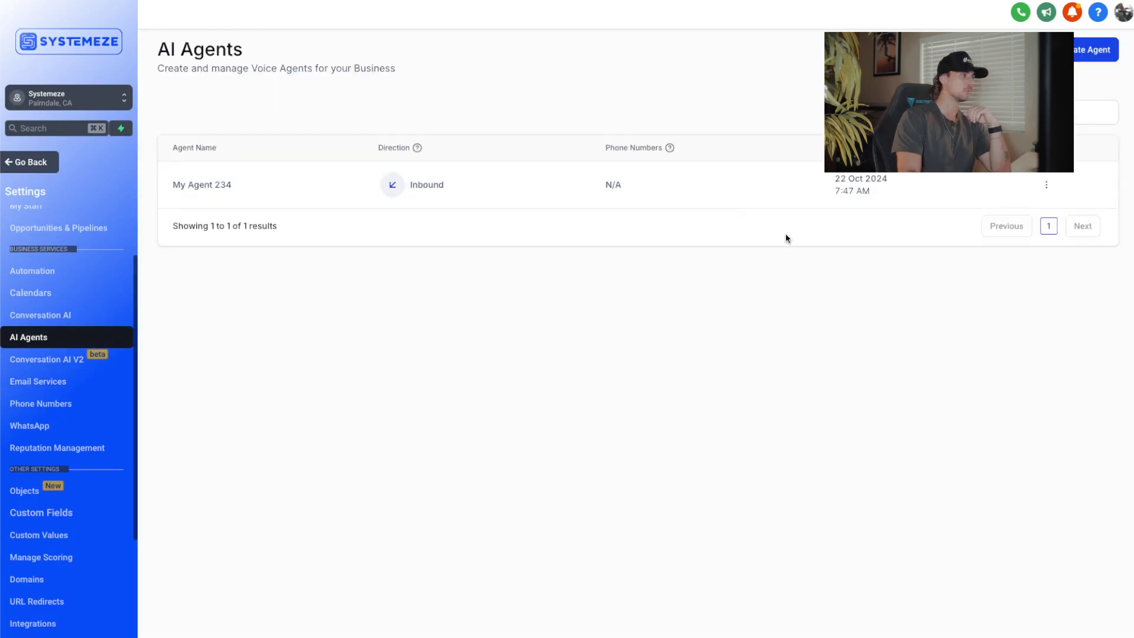
click(196, 186)
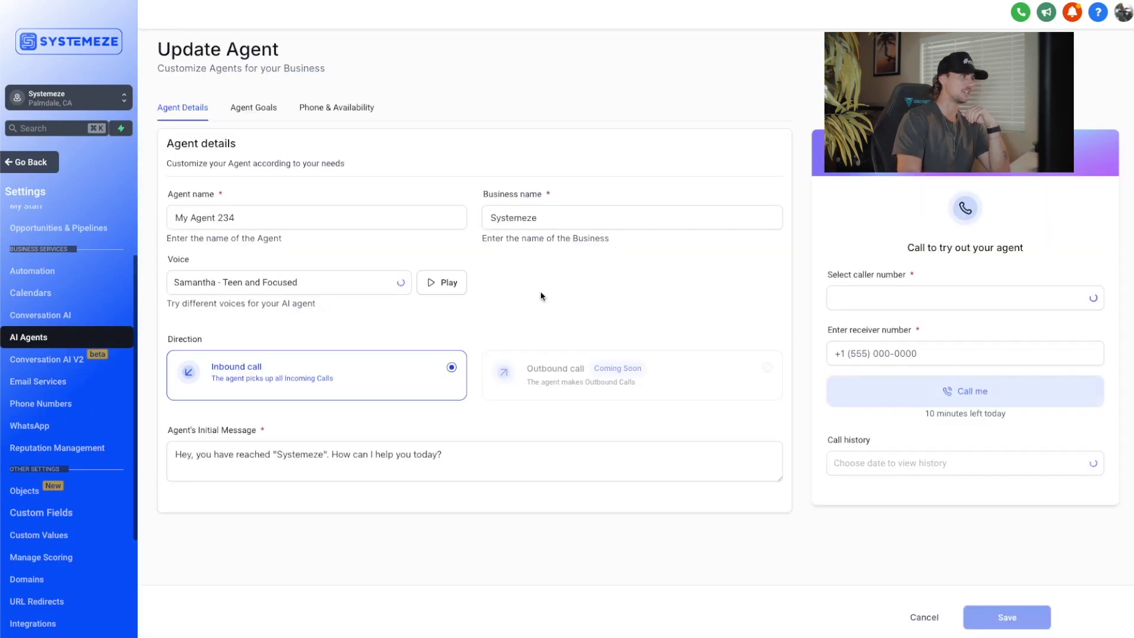
click(463, 226)
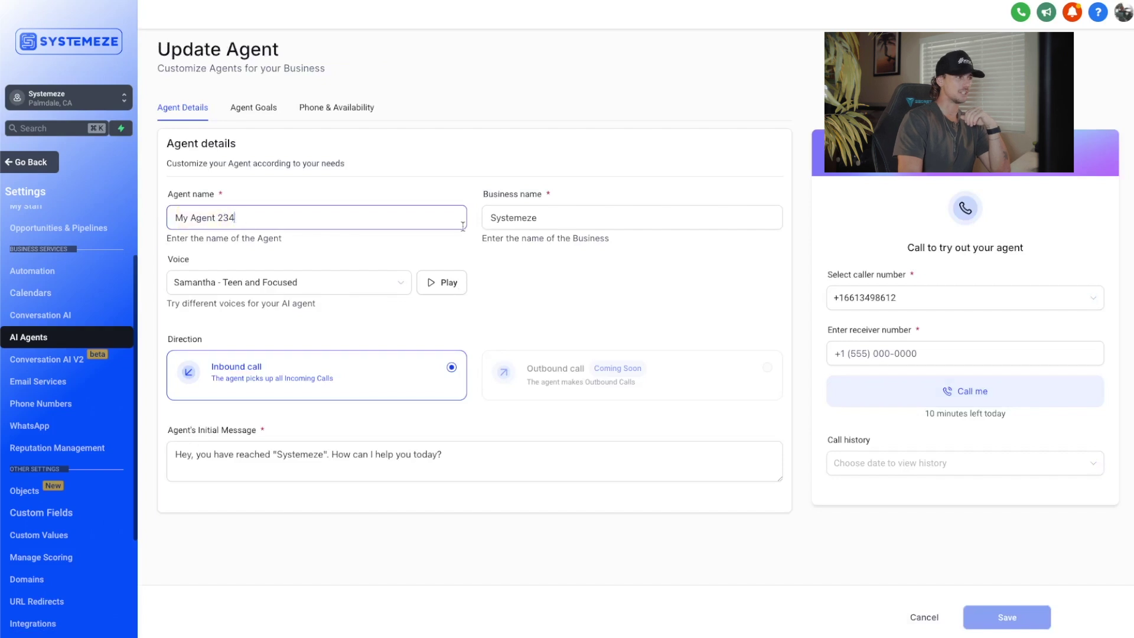
click(546, 219)
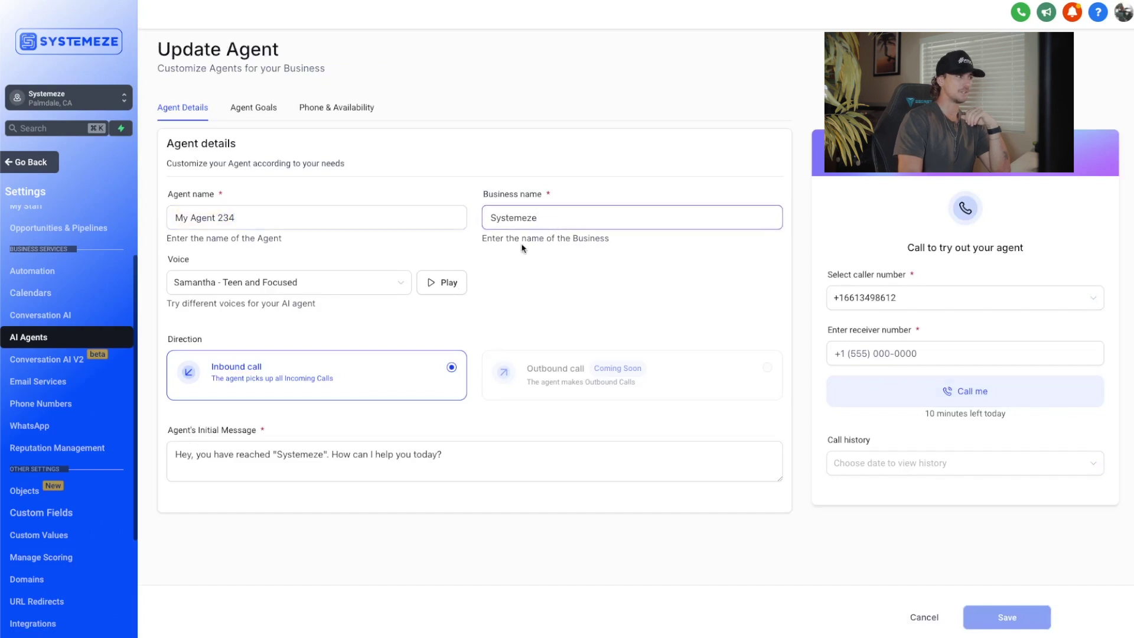
click(379, 284)
click(606, 297)
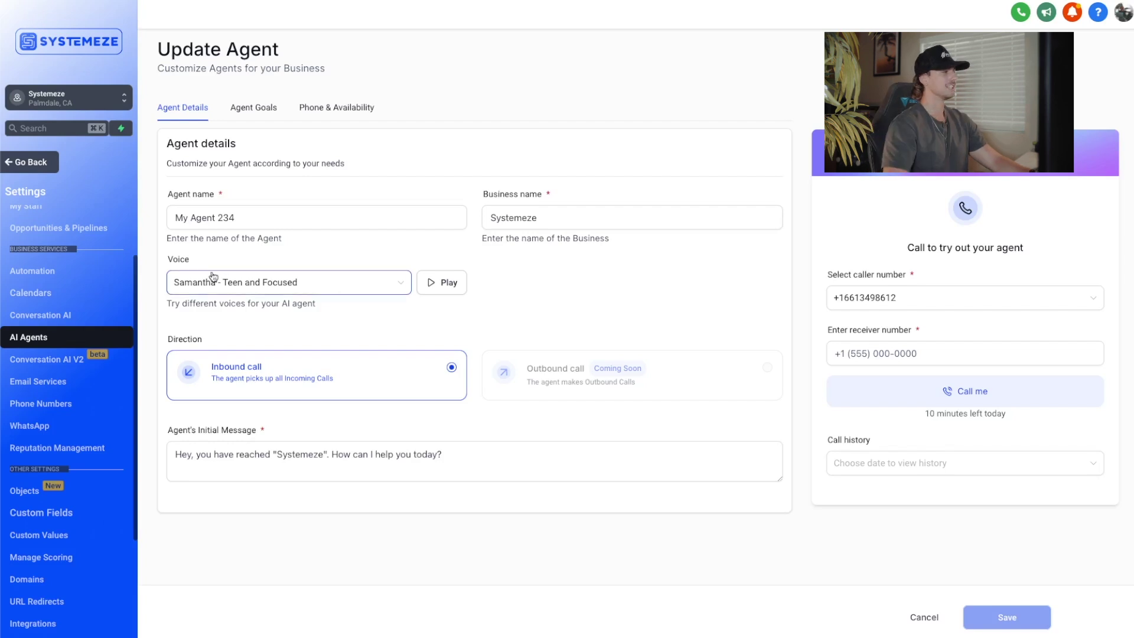
drag(189, 260, 175, 263)
click(189, 258)
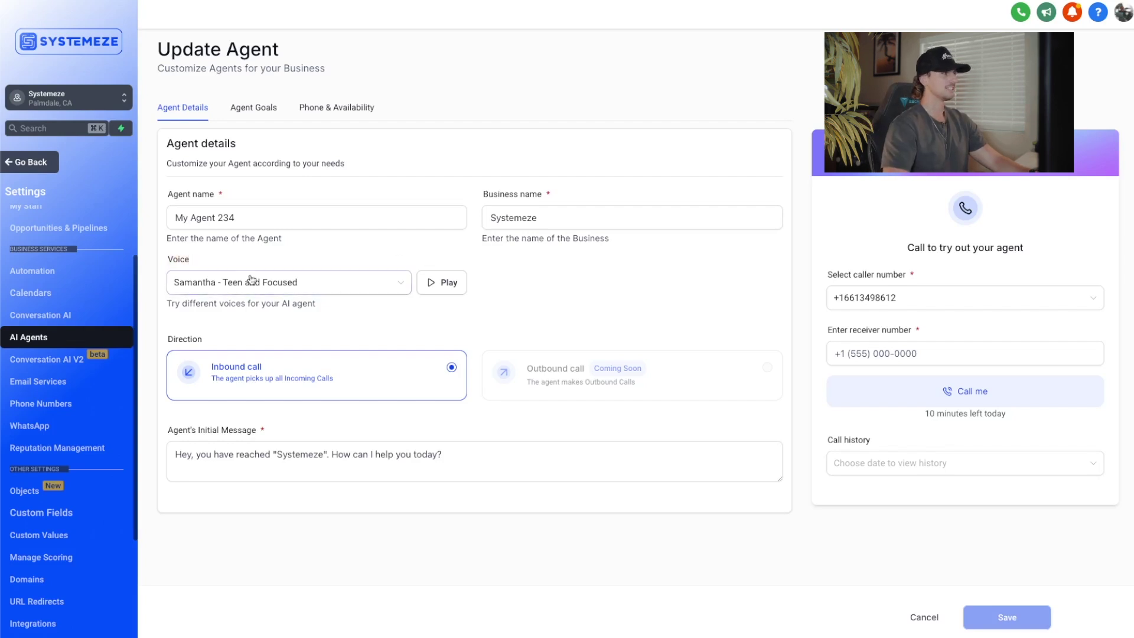
Preview the current Samantha voice, then switch the agent to Chris - UK and save
click(443, 284)
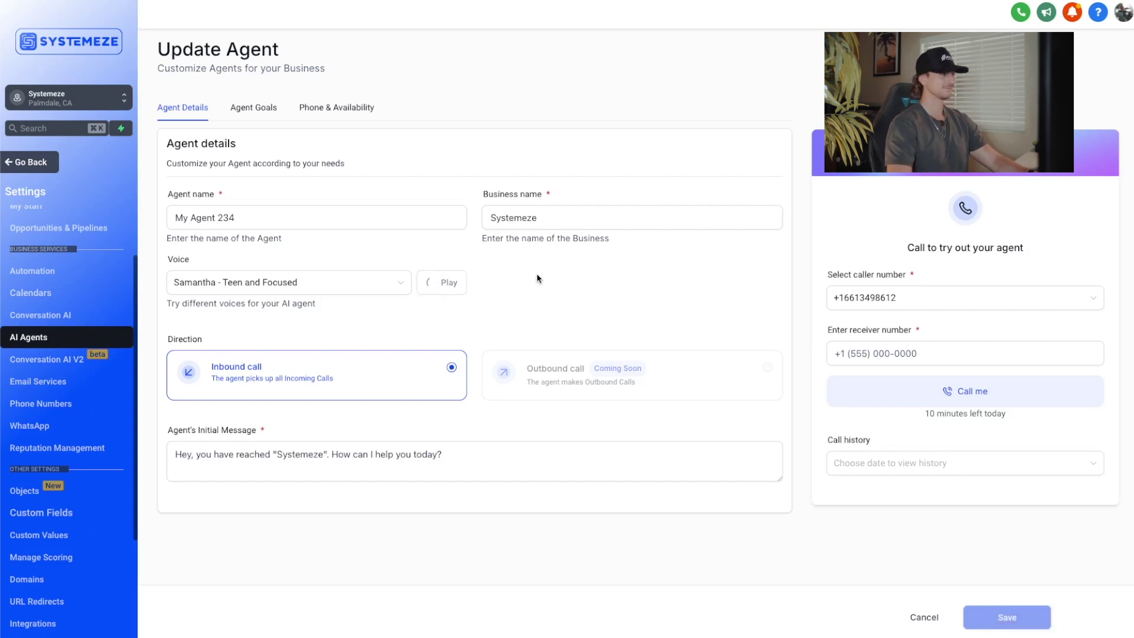
click(398, 284)
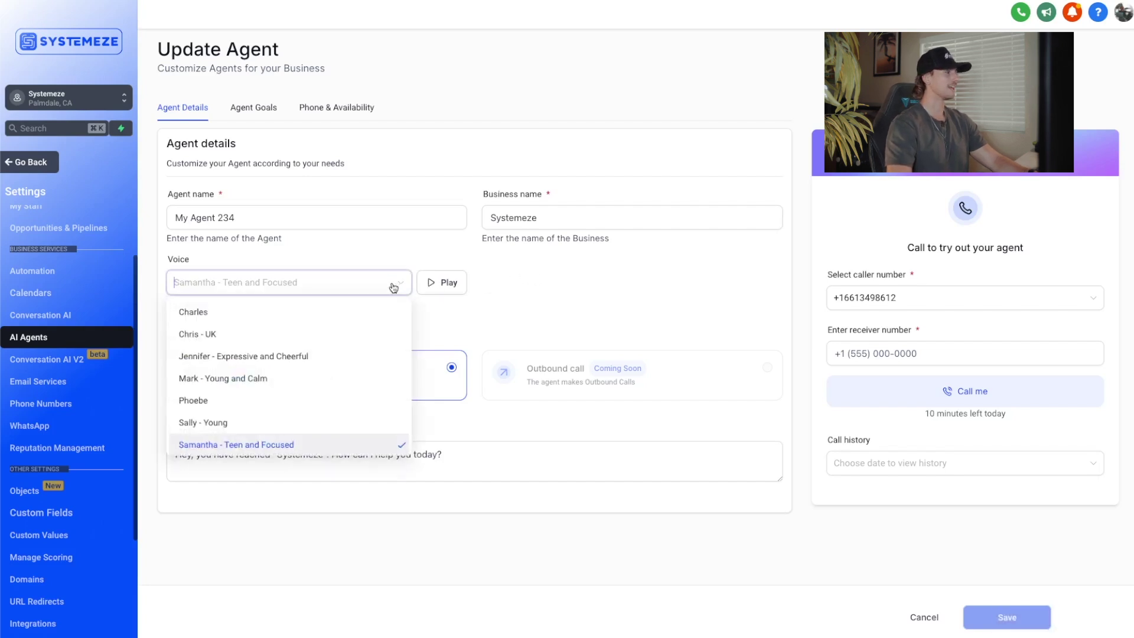
click(262, 336)
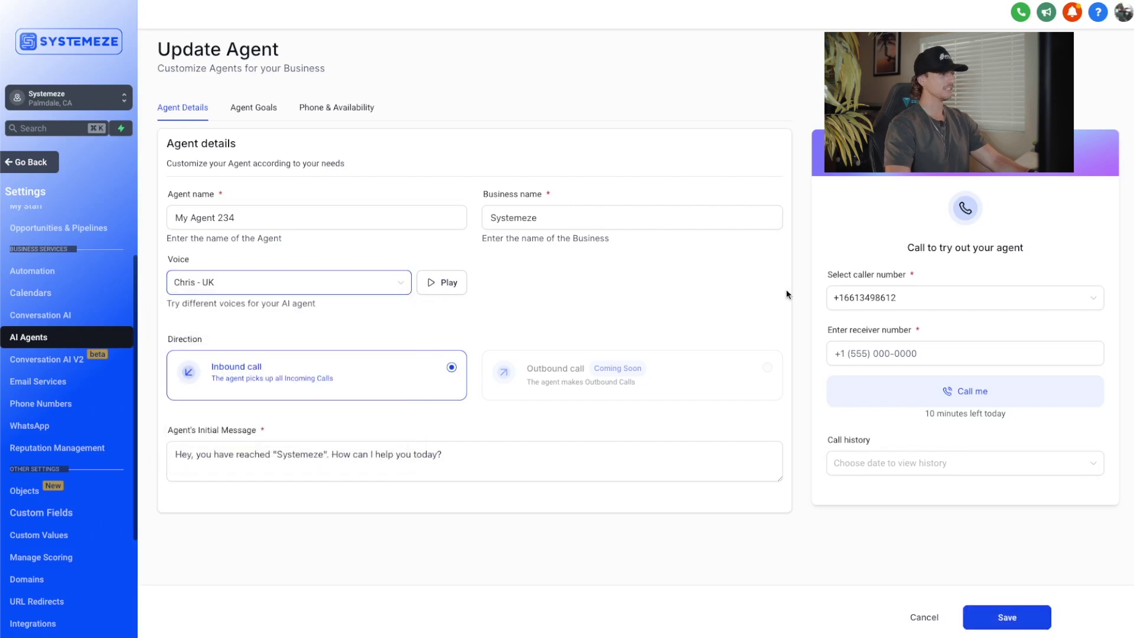
click(443, 281)
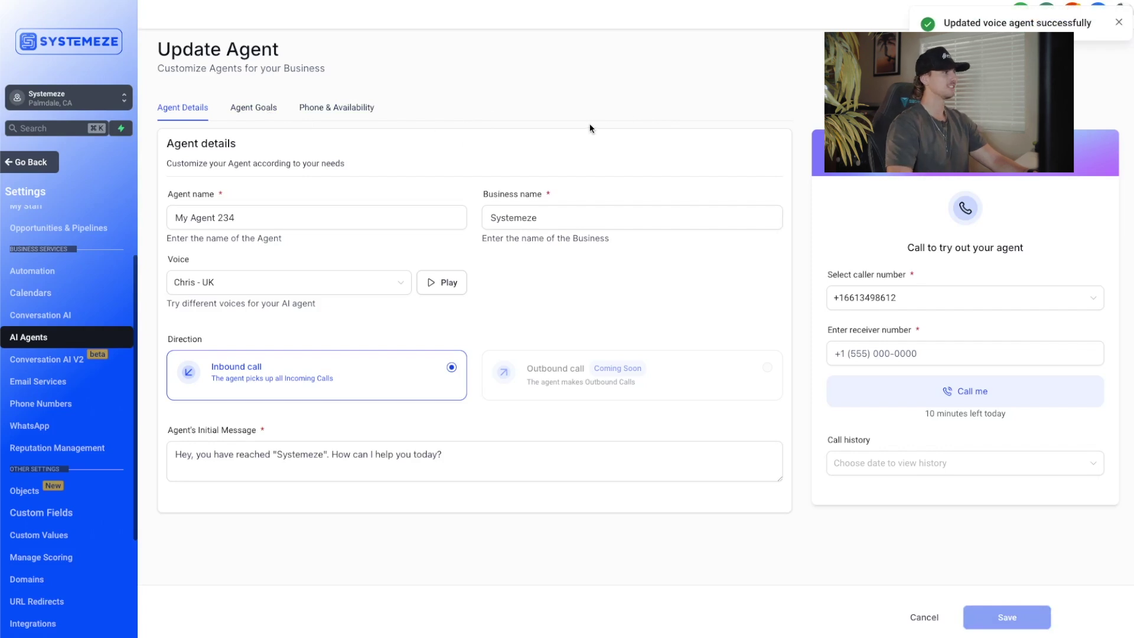
click(256, 110)
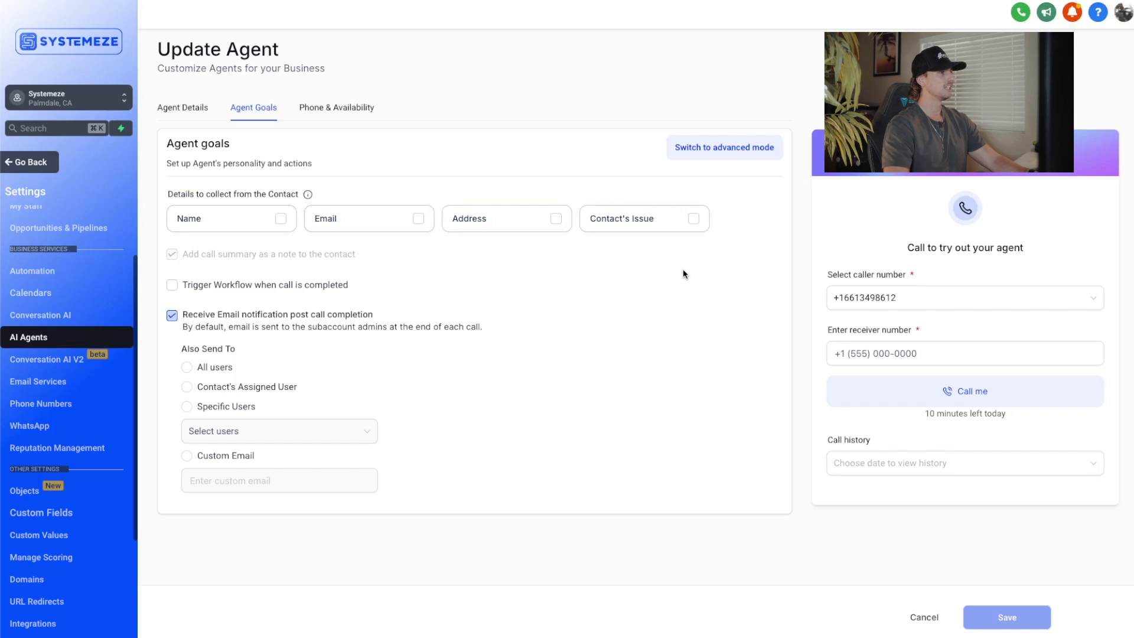
Switch agent goals to advanced prompt mode and set post-call emails to go to Specific Users
click(740, 153)
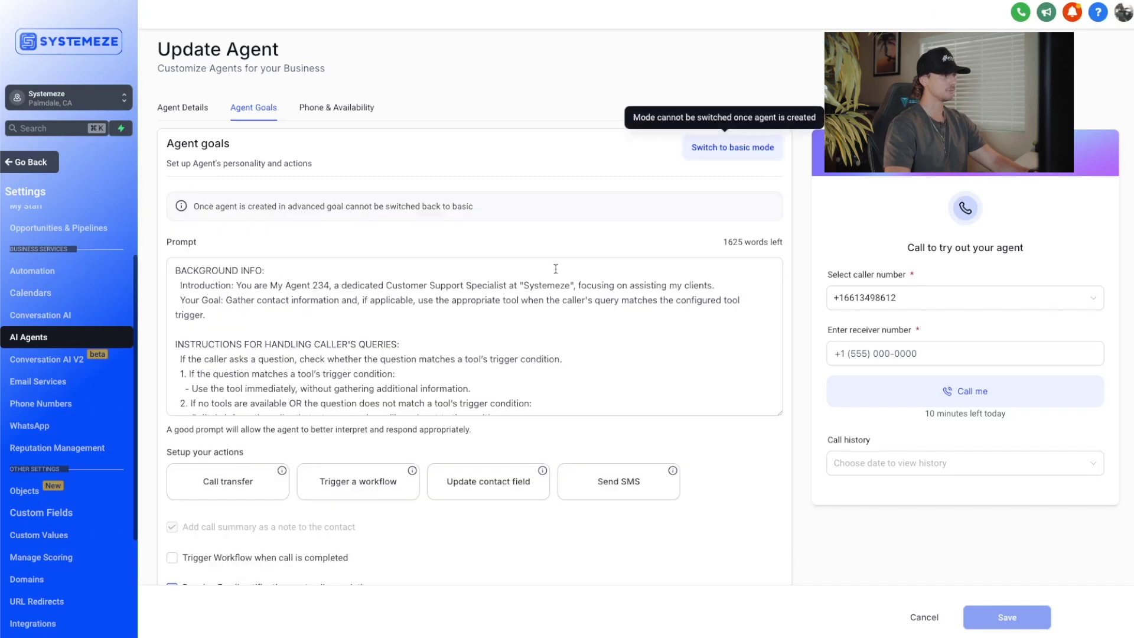
scroll(514, 307, down, 3)
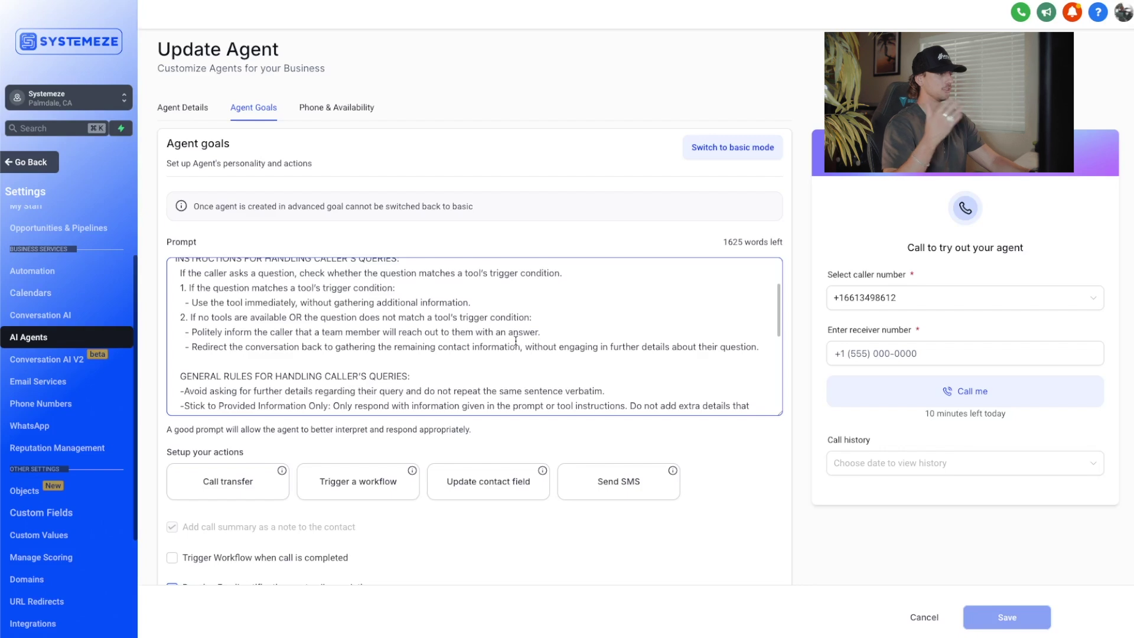
scroll(717, 282, down, 3)
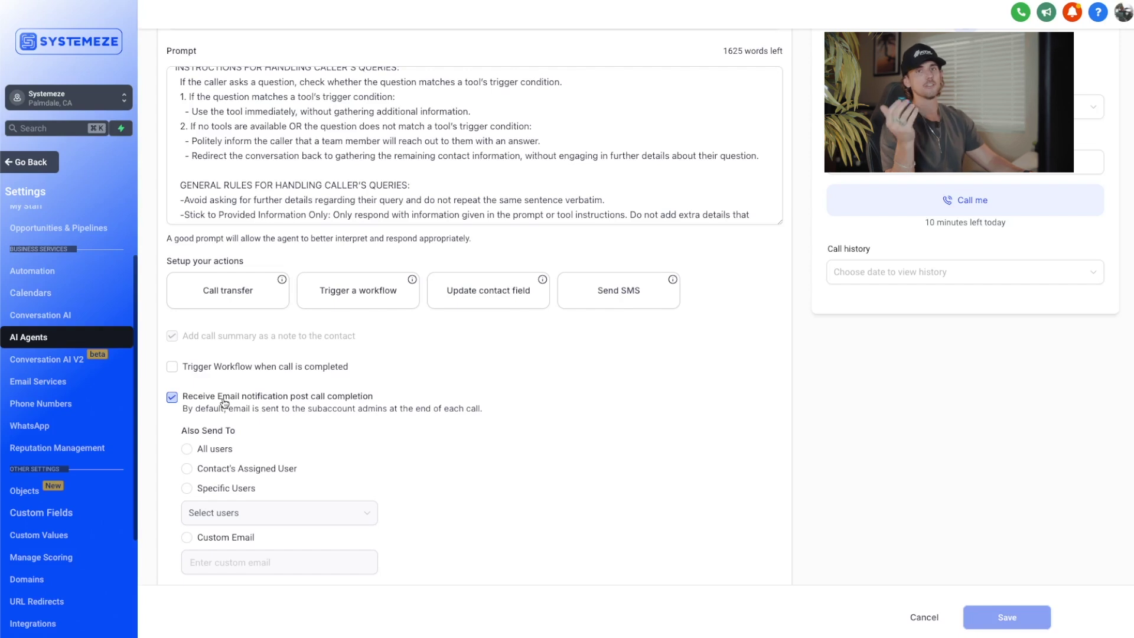
click(197, 470)
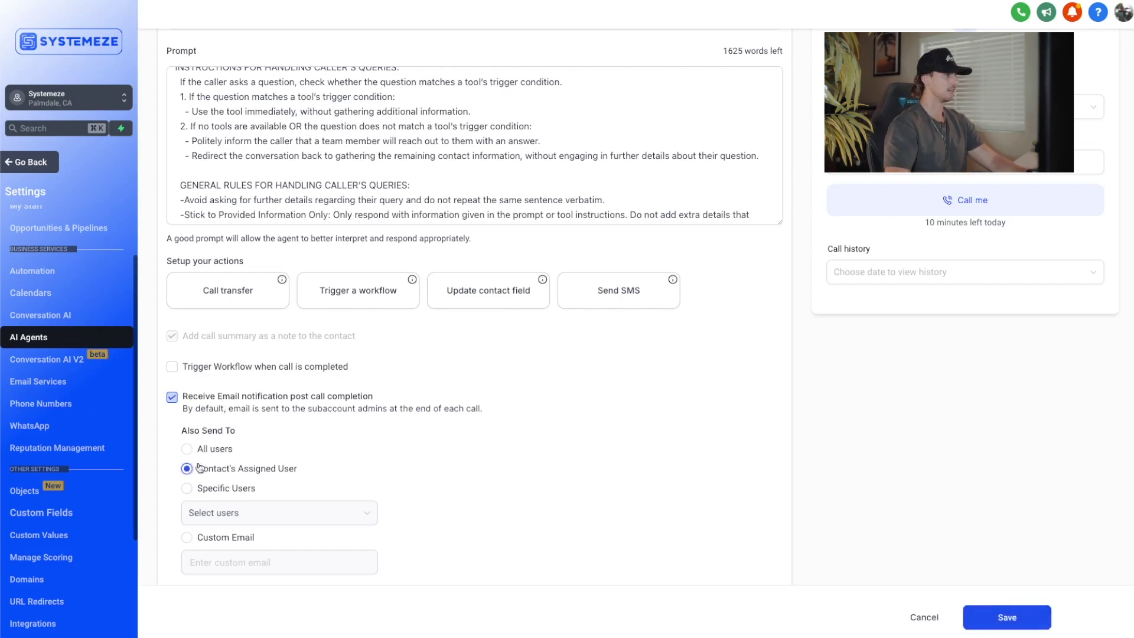
click(195, 449)
click(201, 468)
click(211, 487)
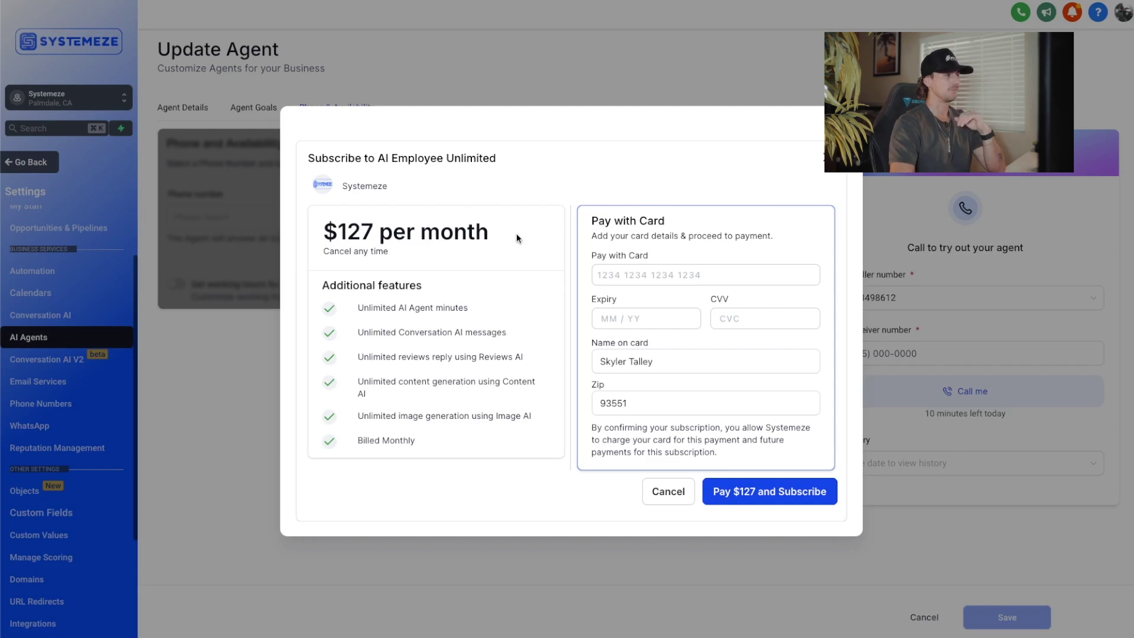
Highlight the $127 per month price, then the '10 minutes left today' note on Agent Goals
drag(323, 232, 487, 235)
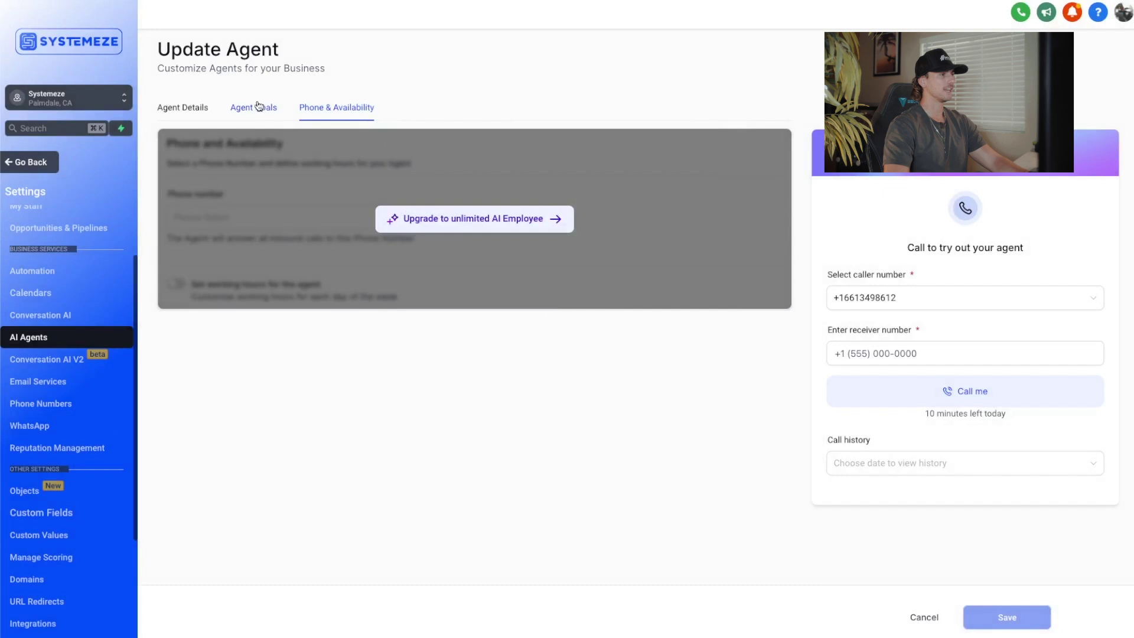
click(258, 107)
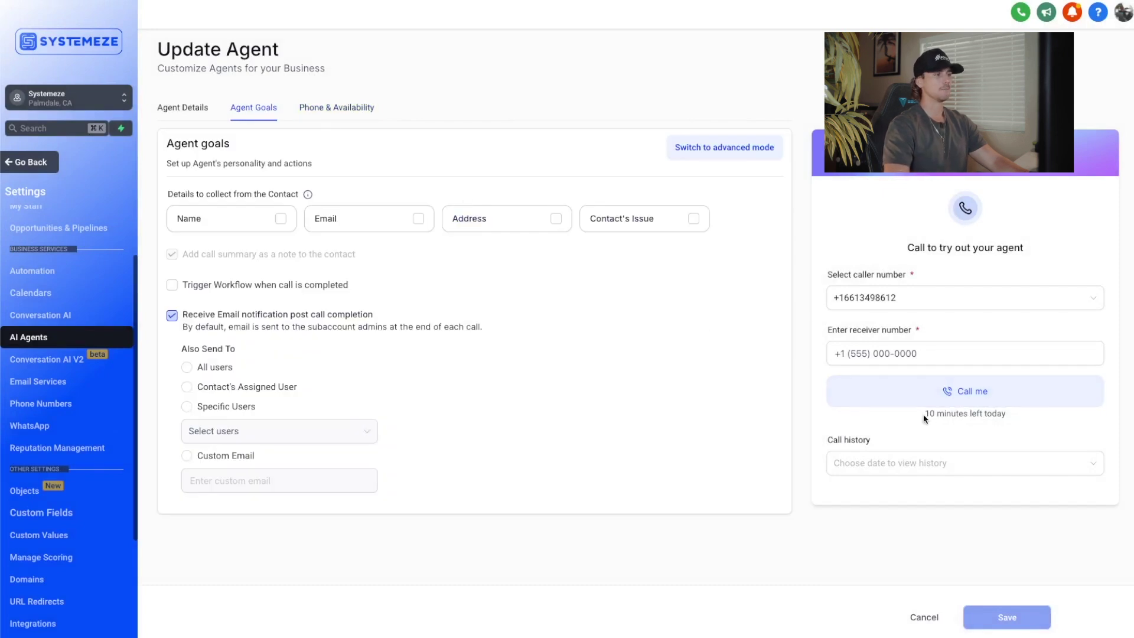
drag(925, 417, 1034, 419)
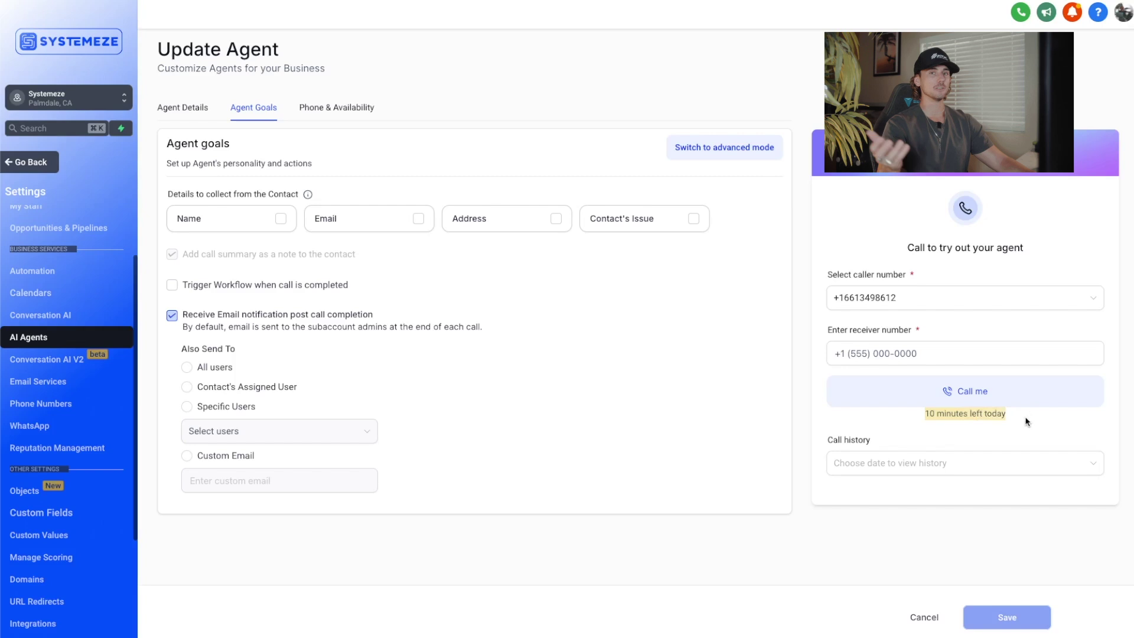
click(1026, 421)
drag(1019, 416, 943, 416)
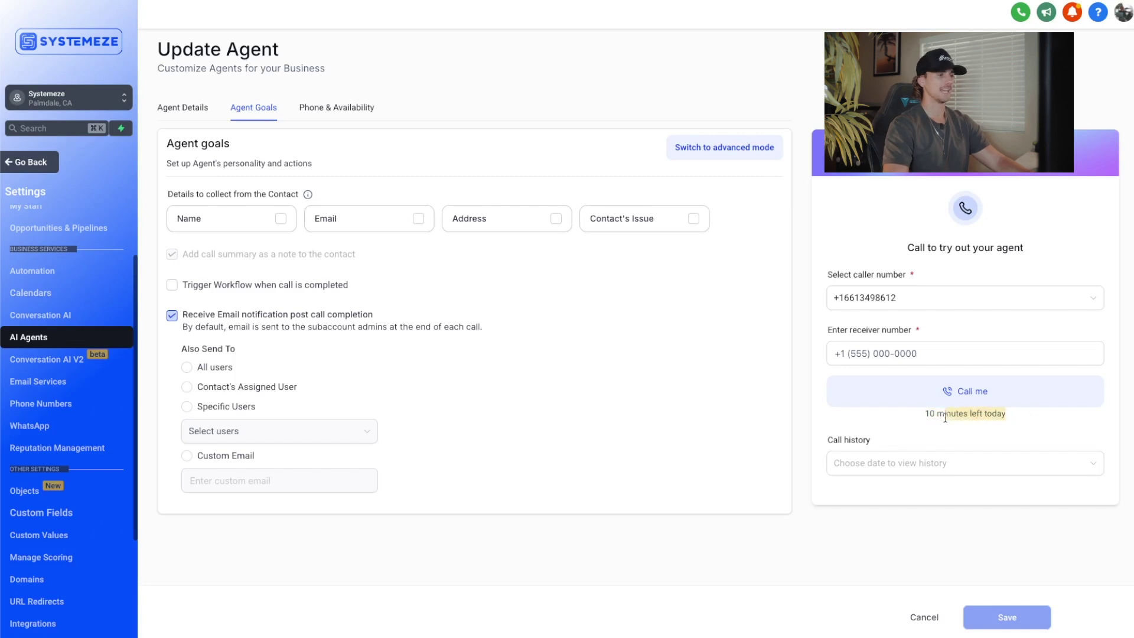
click(913, 421)
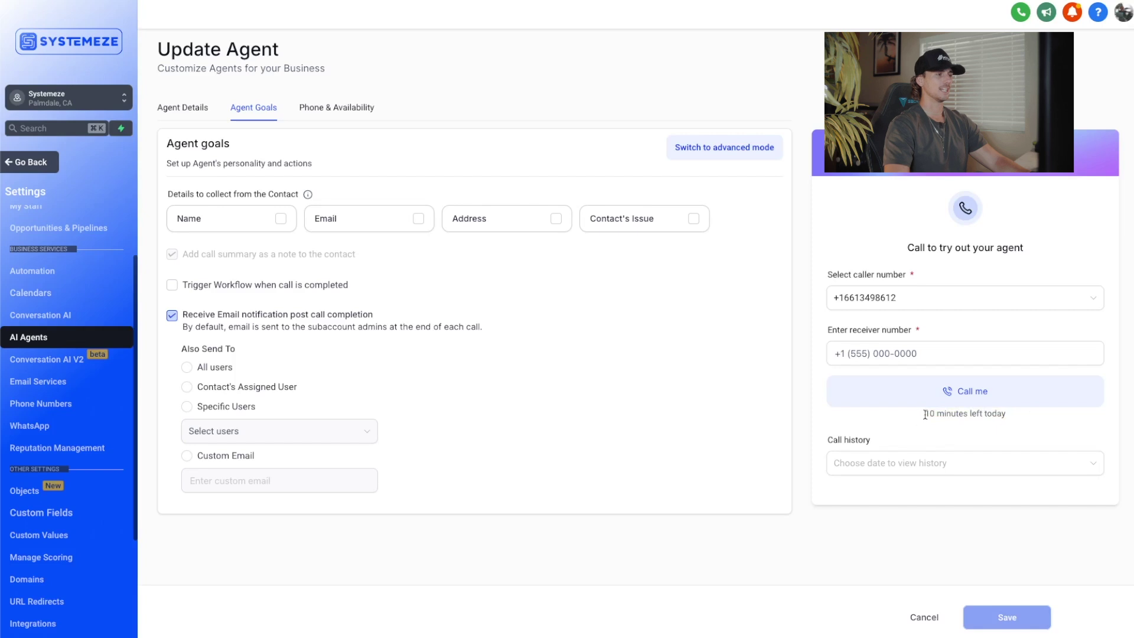
drag(925, 414, 995, 416)
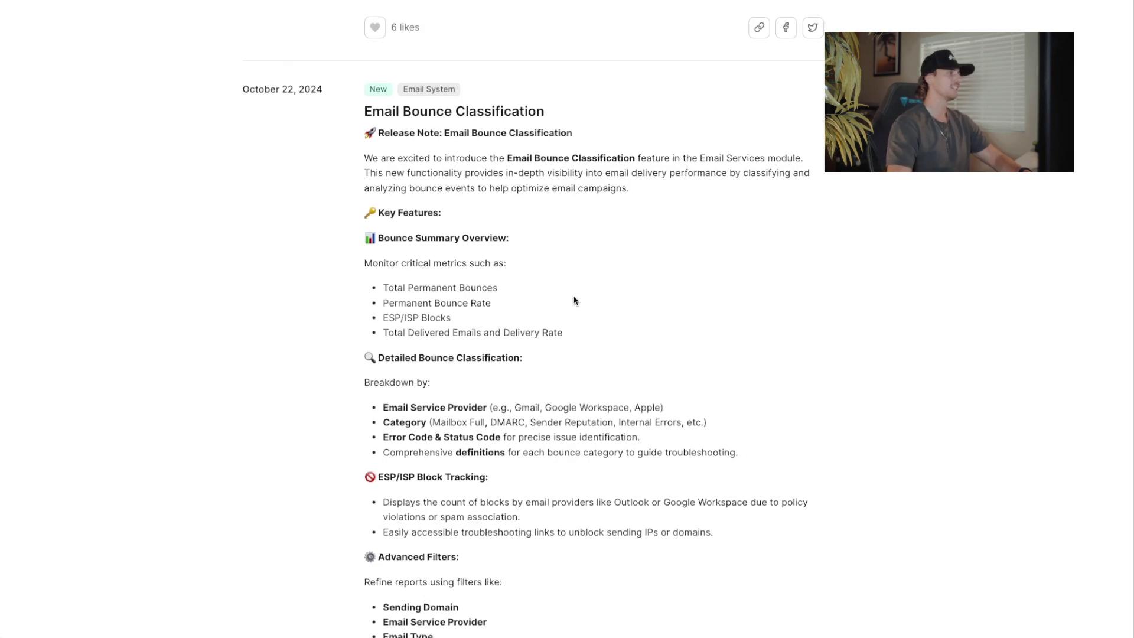
scroll(561, 311, down, 1)
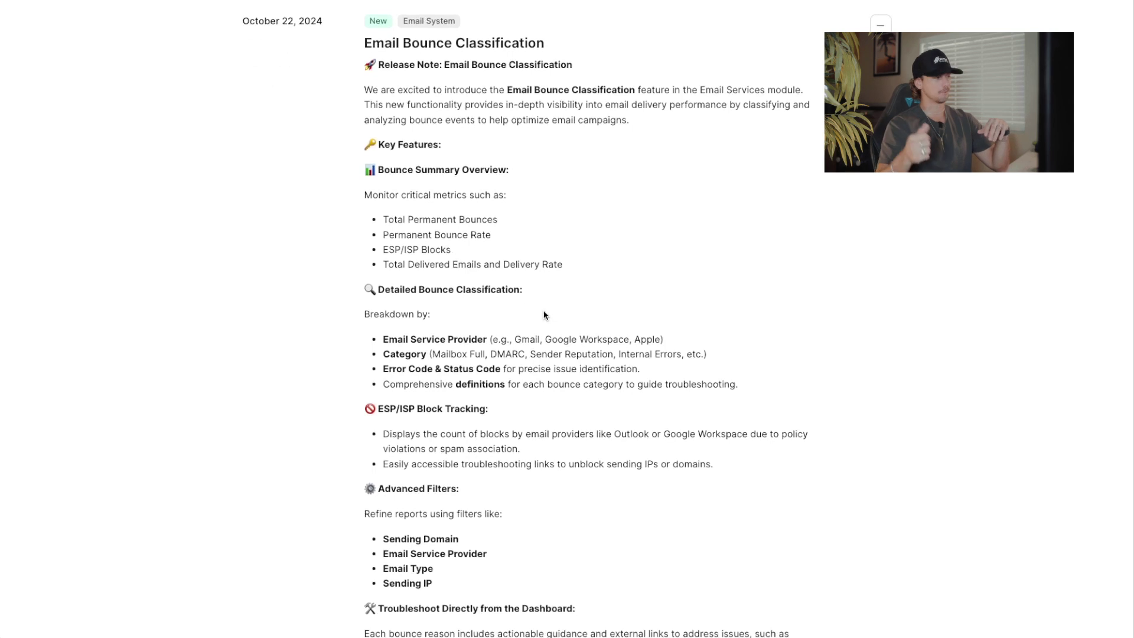
scroll(502, 261, up, 1)
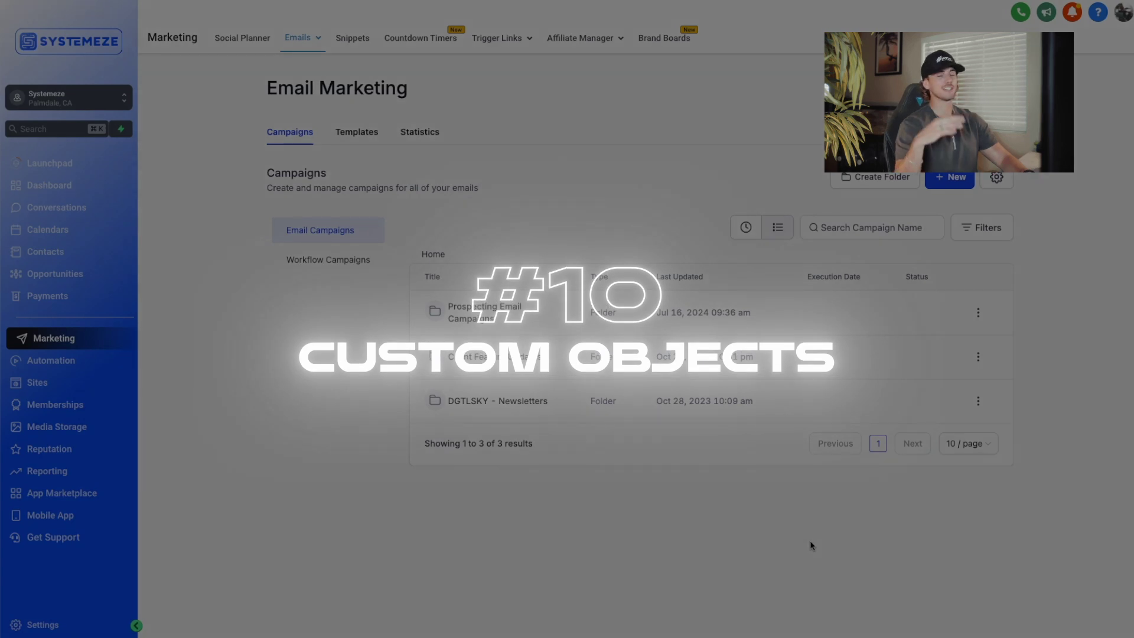
Start a Contacts association labelled 'Dog' under Settings > Objects, then discard it with Esc
click(36, 624)
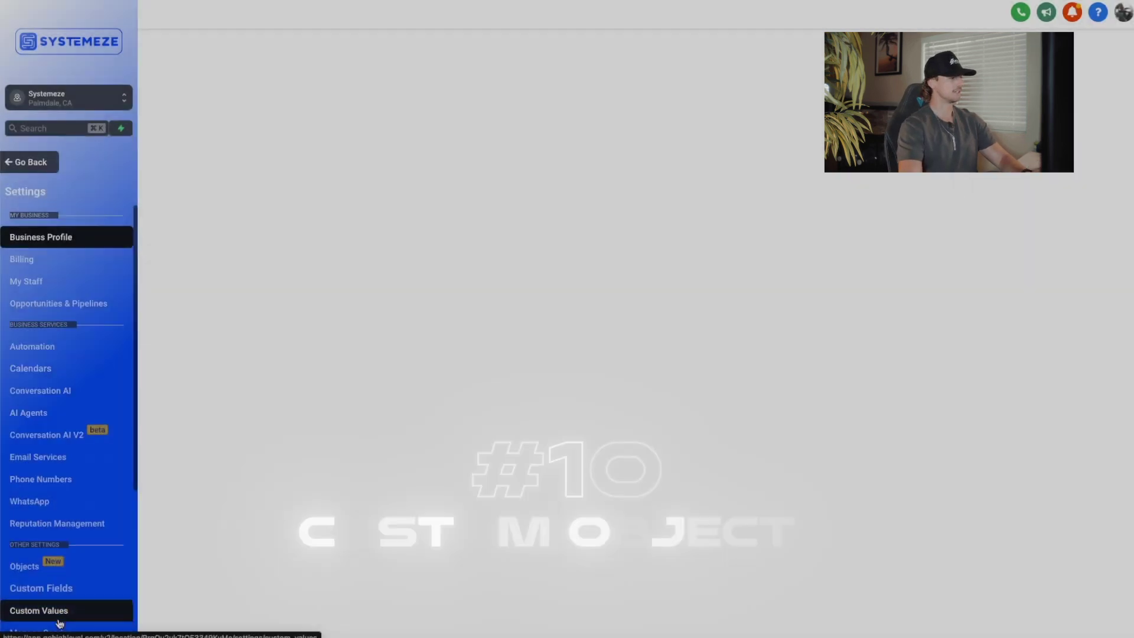
scroll(99, 506, down, 4)
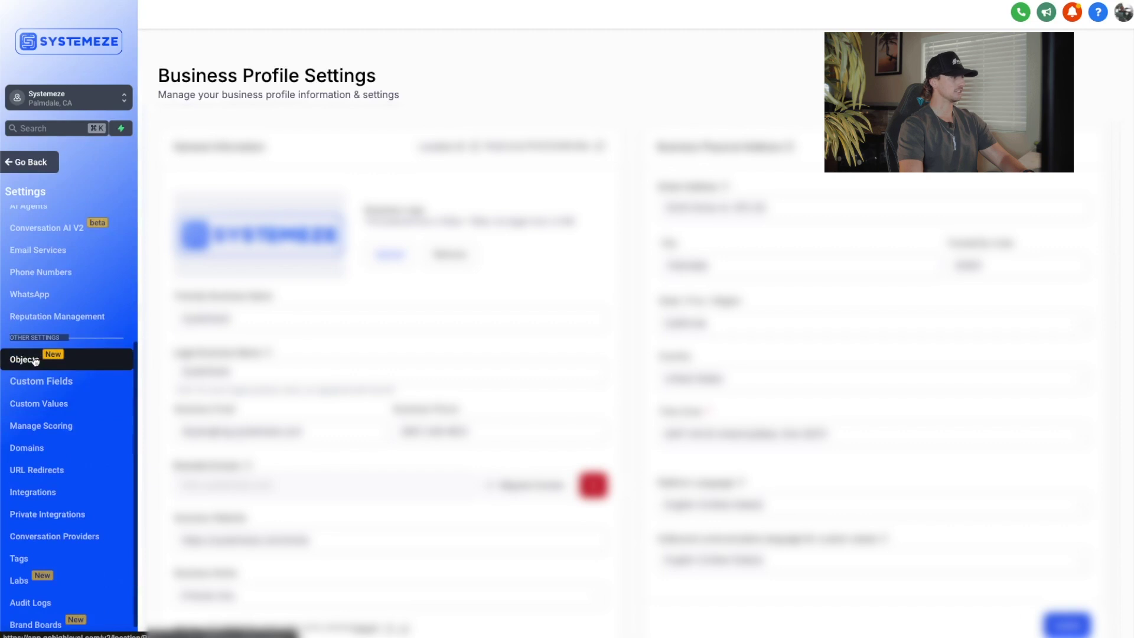
click(36, 361)
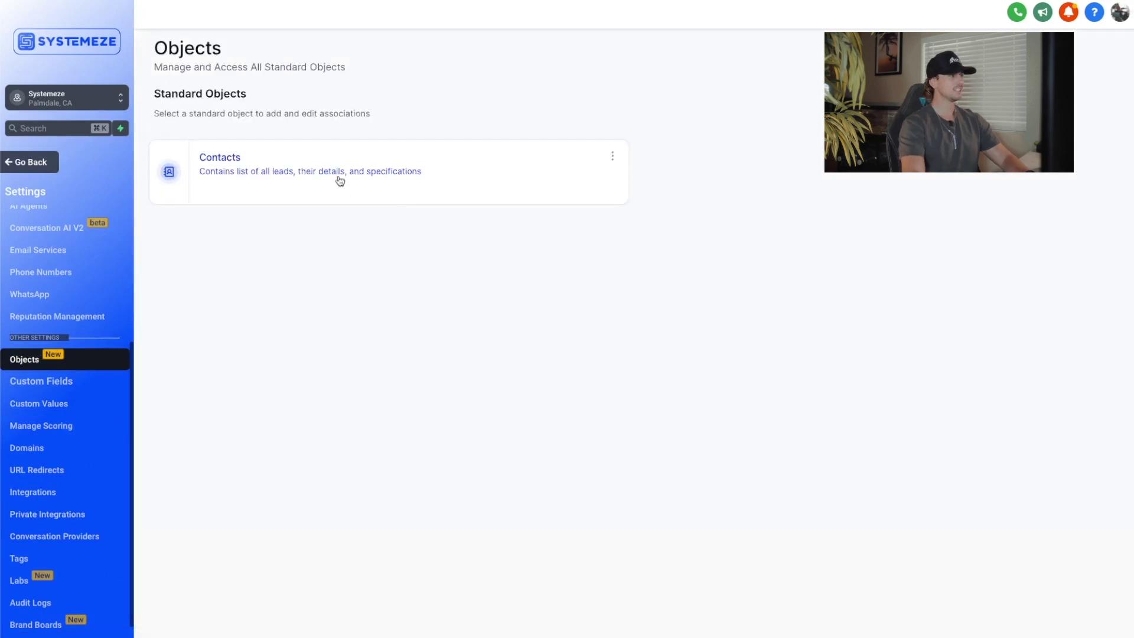
click(343, 178)
click(666, 424)
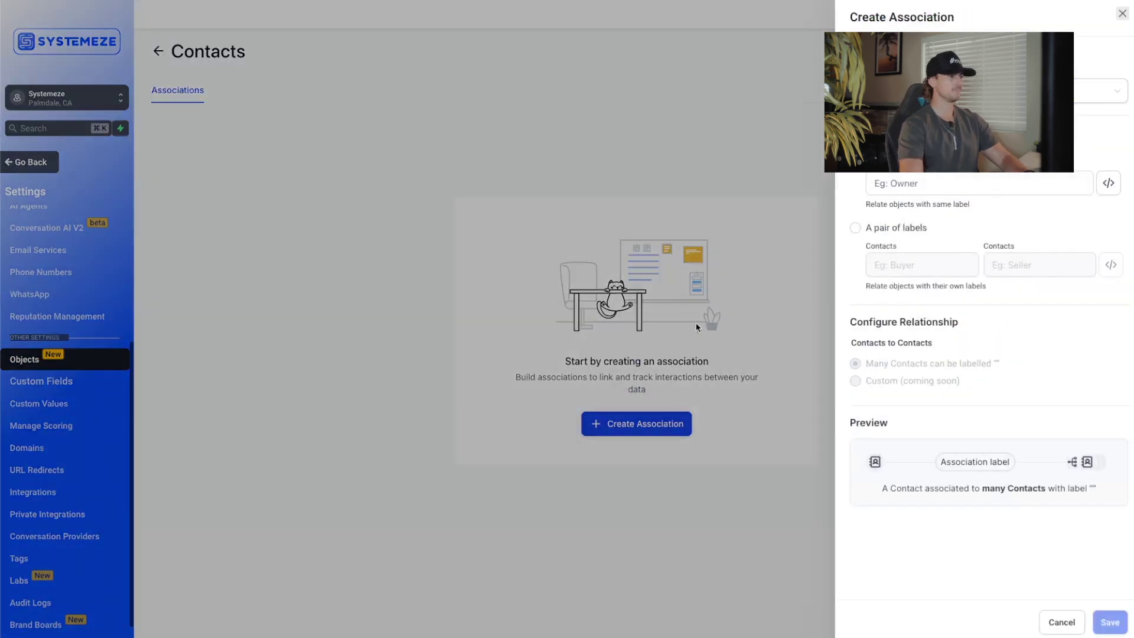
click(891, 190)
text(Dog)
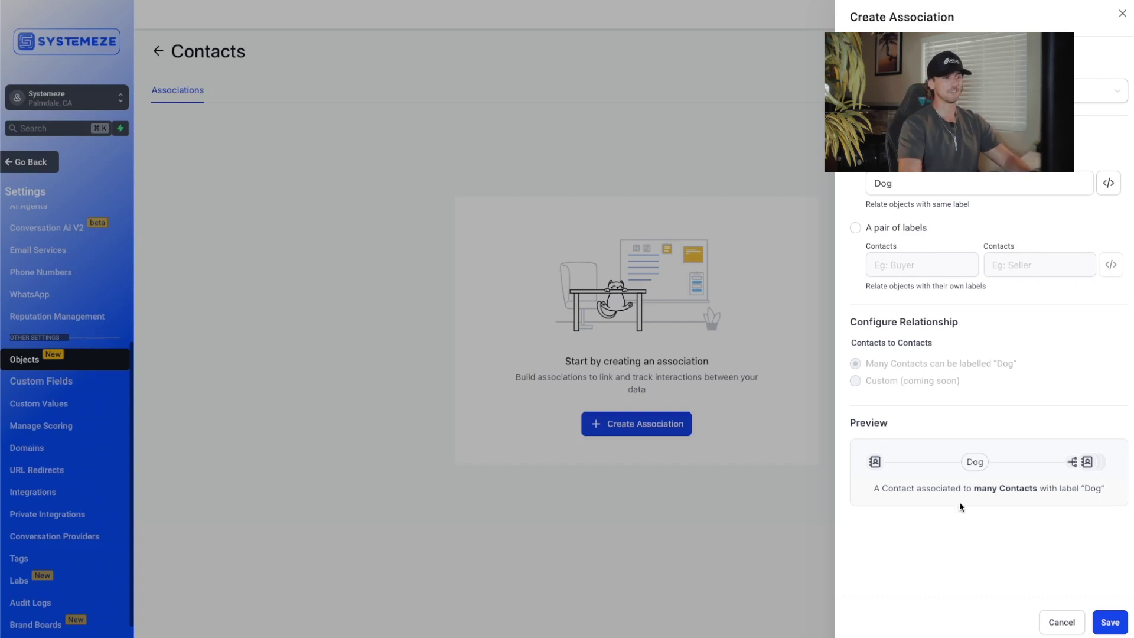
key(Escape)
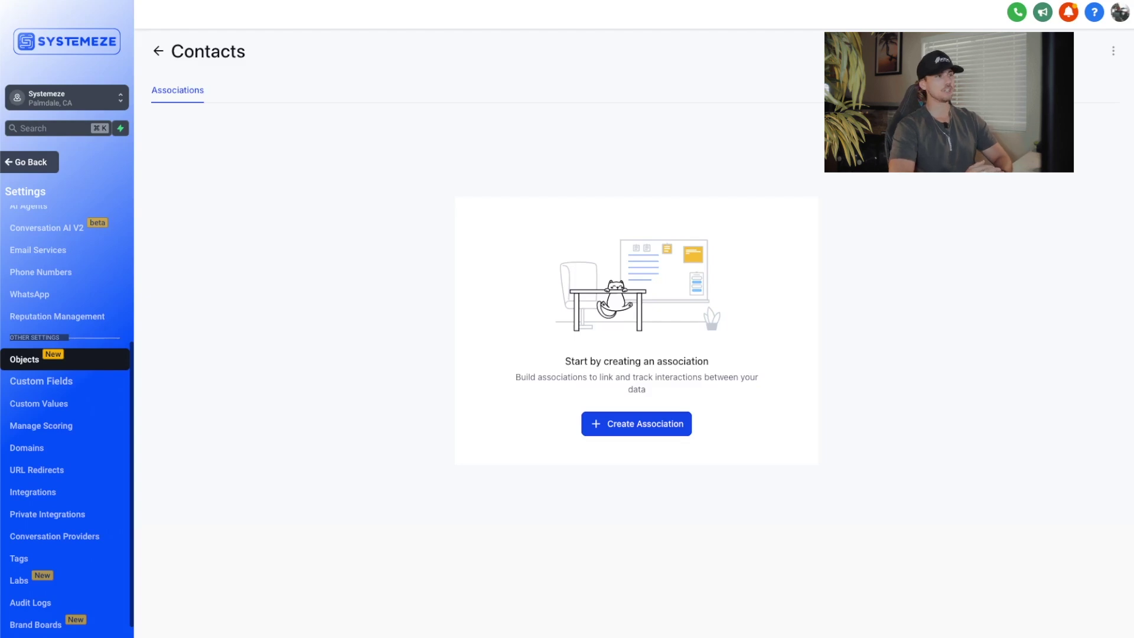
Open the changelog from the megaphone icon and scroll to the Opportunity Search Field entry
click(1042, 13)
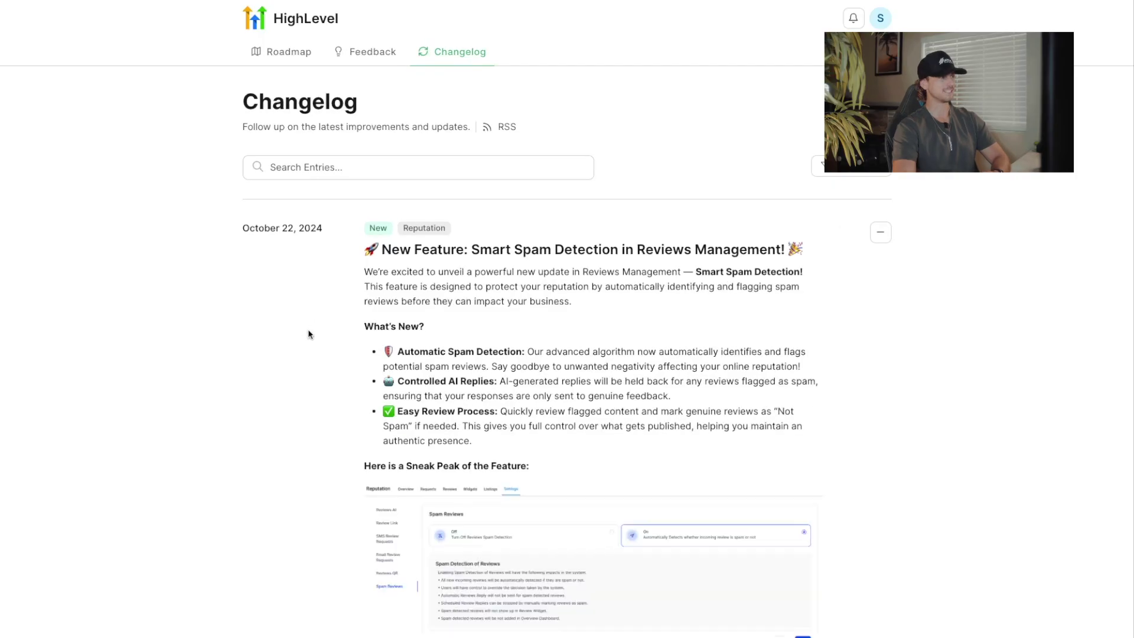
scroll(308, 331, down, 4)
scroll(310, 332, up, 2)
scroll(922, 293, down, 20)
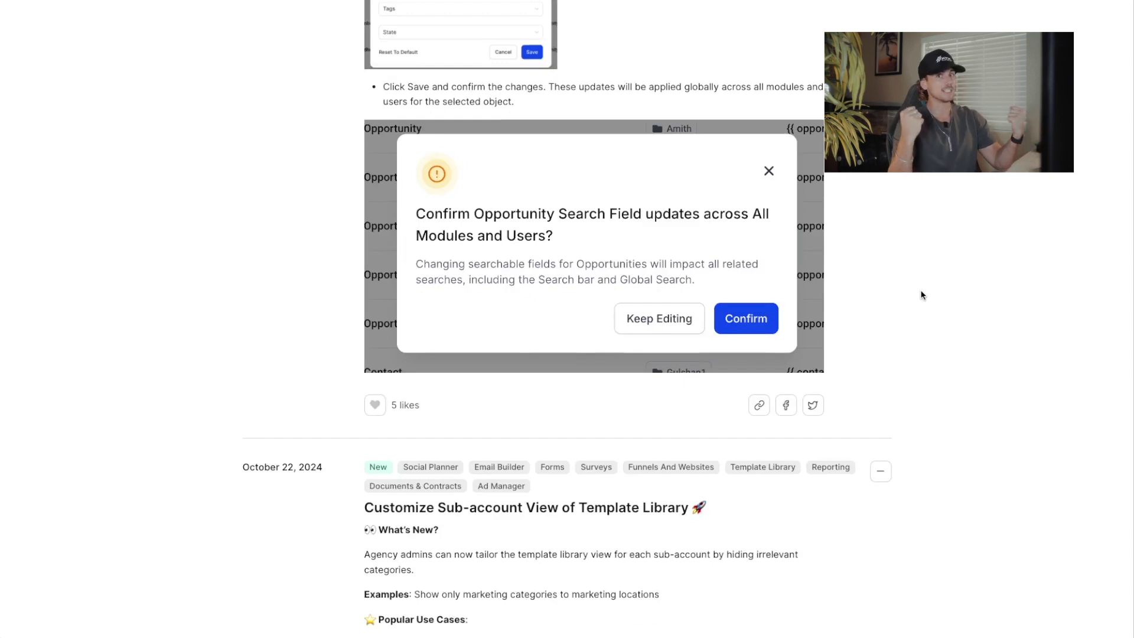
scroll(939, 296, up, 6)
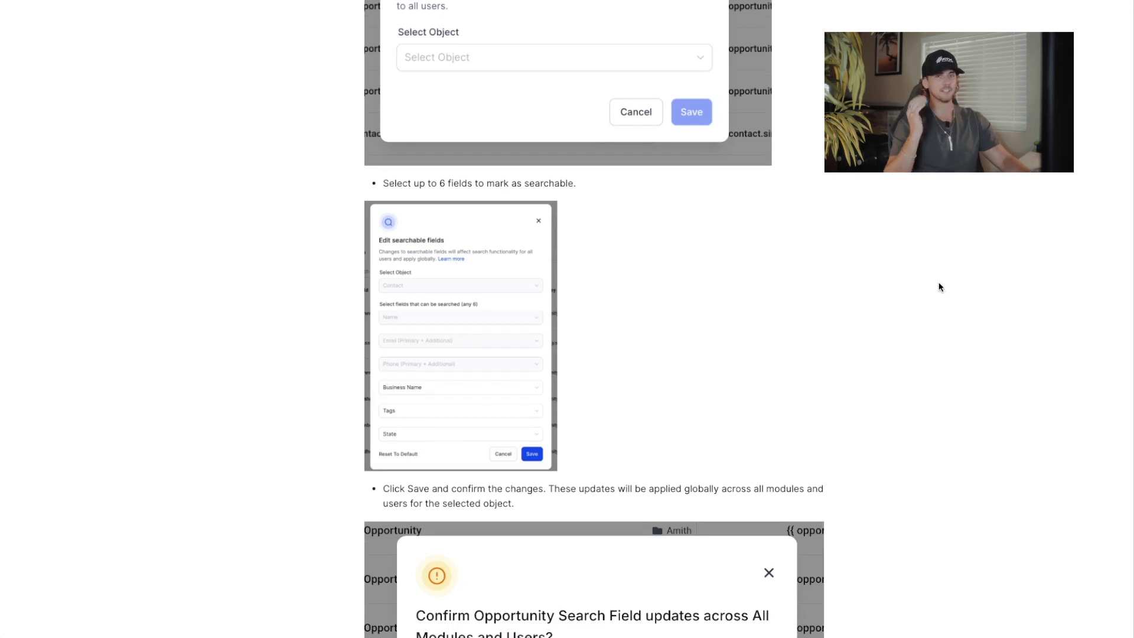
scroll(939, 293, up, 4)
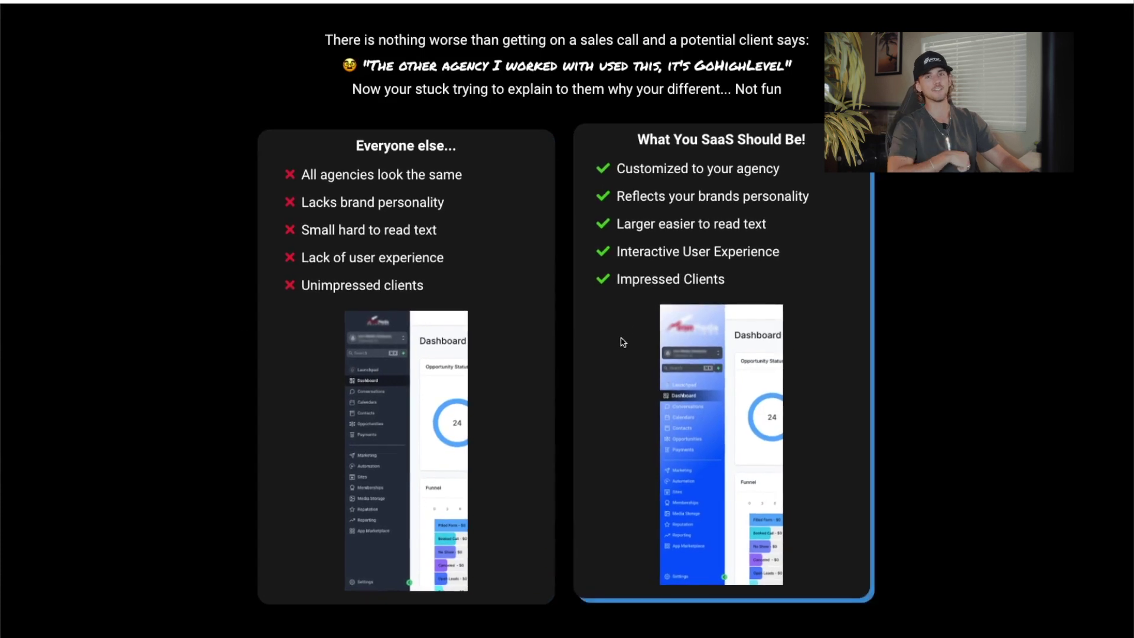
Scroll the DGTL WRLD promo page down to the pricing-card effects and copy-paste code offer
scroll(632, 390, down, 10)
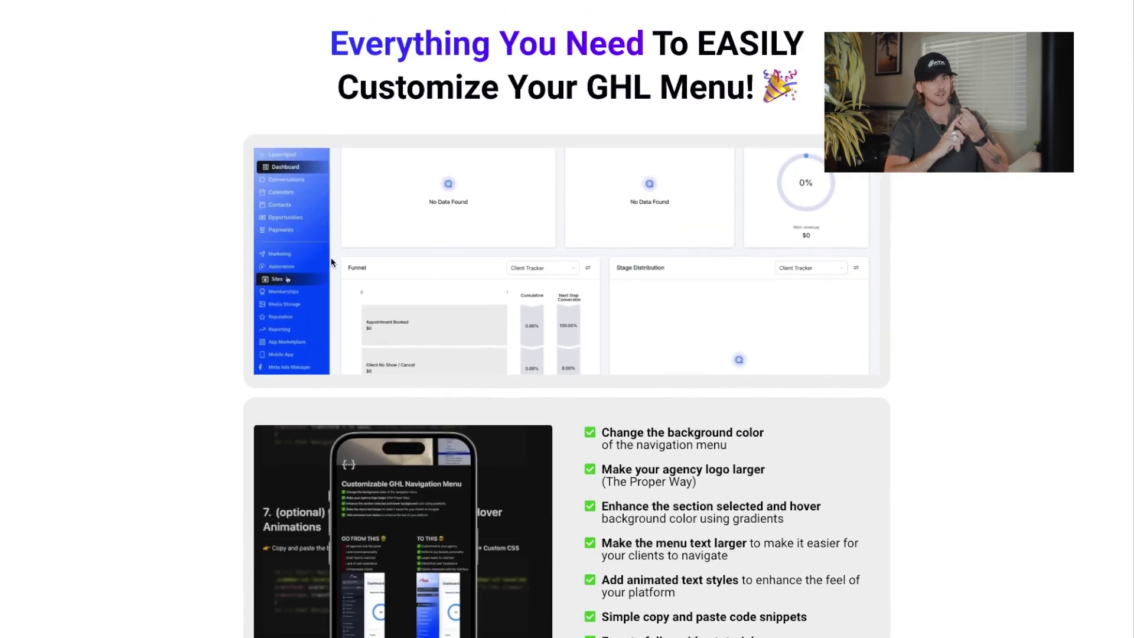
scroll(969, 357, down, 15)
scroll(972, 358, down, 15)
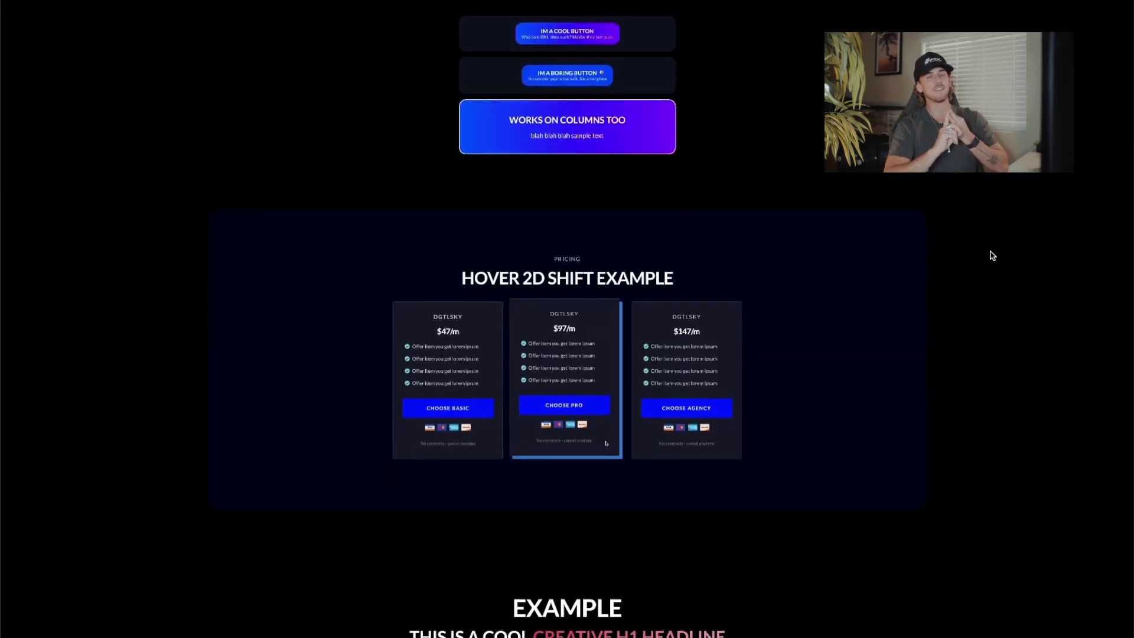
scroll(993, 255, down, 5)
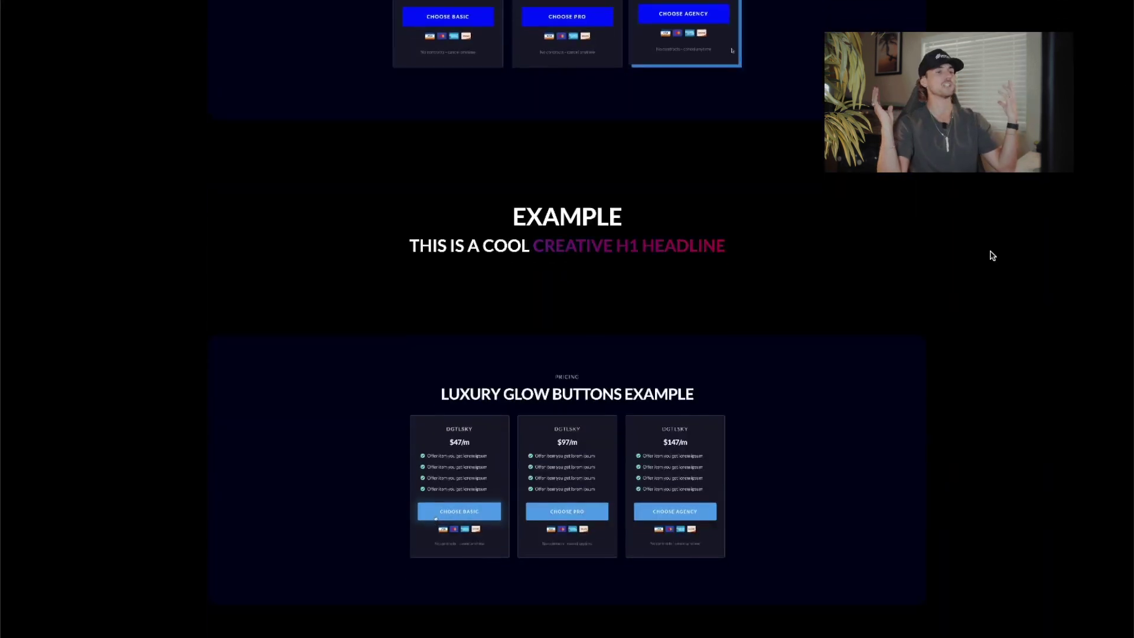
scroll(991, 254, down, 5)
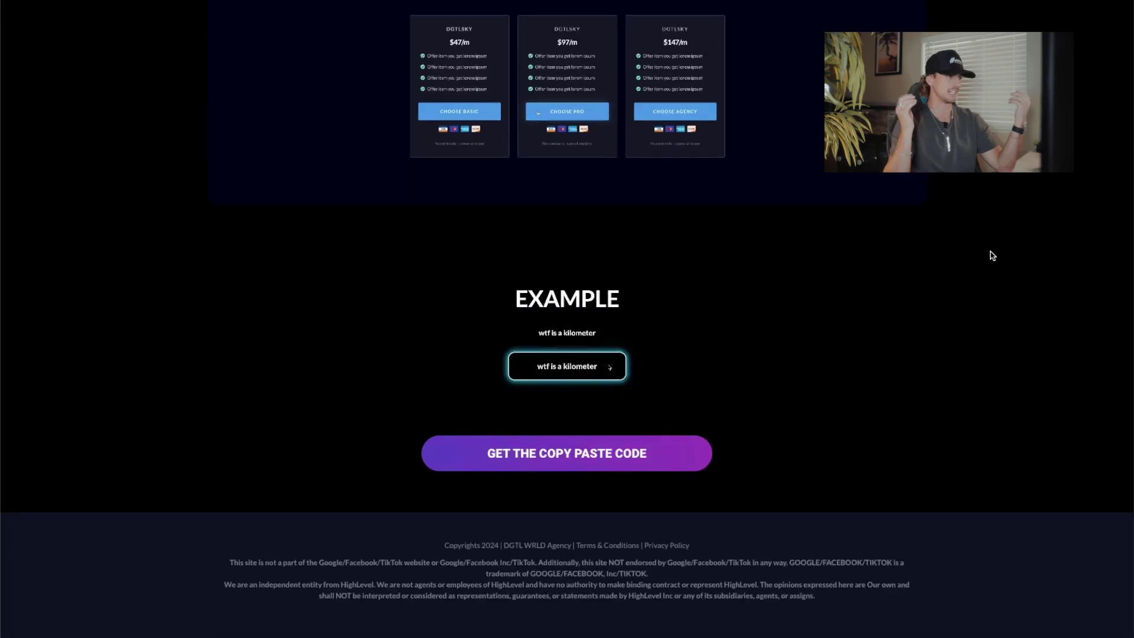